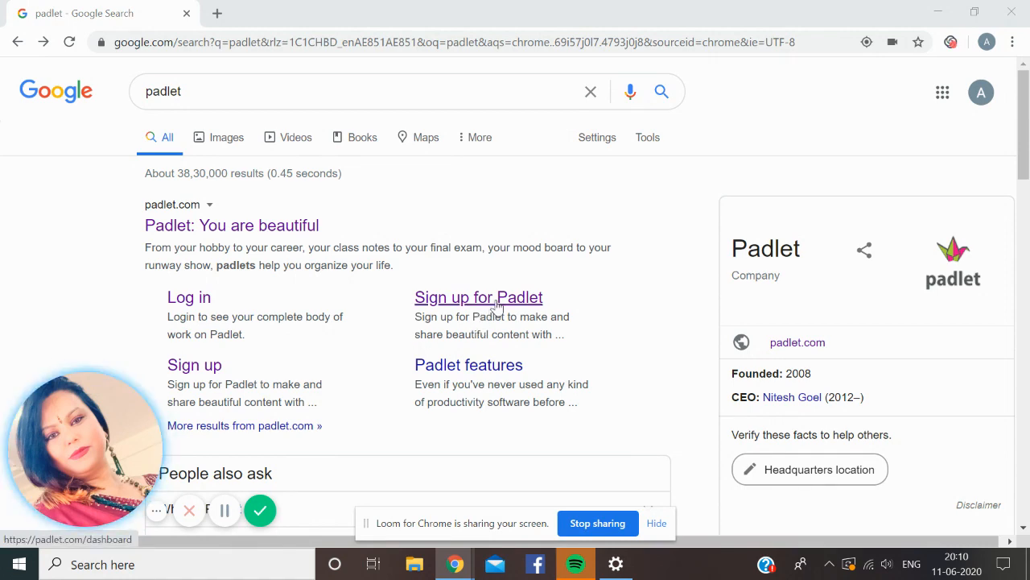
Open Padlet from the search results and create a new padlet with the Shelf layout.
{"action": "left_click", "coordinate": [498, 302]}
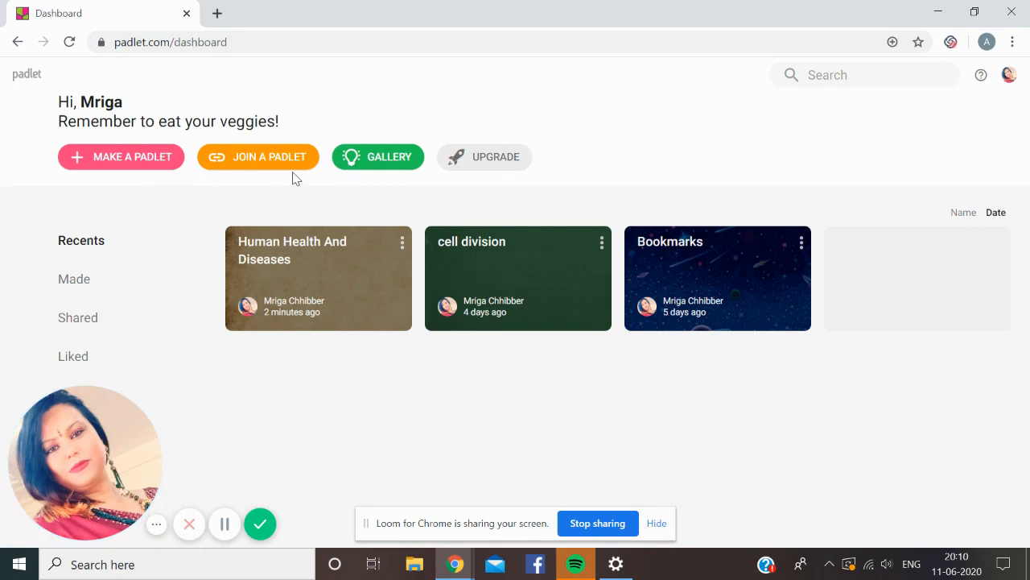
{"action": "left_click", "coordinate": [128, 159]}
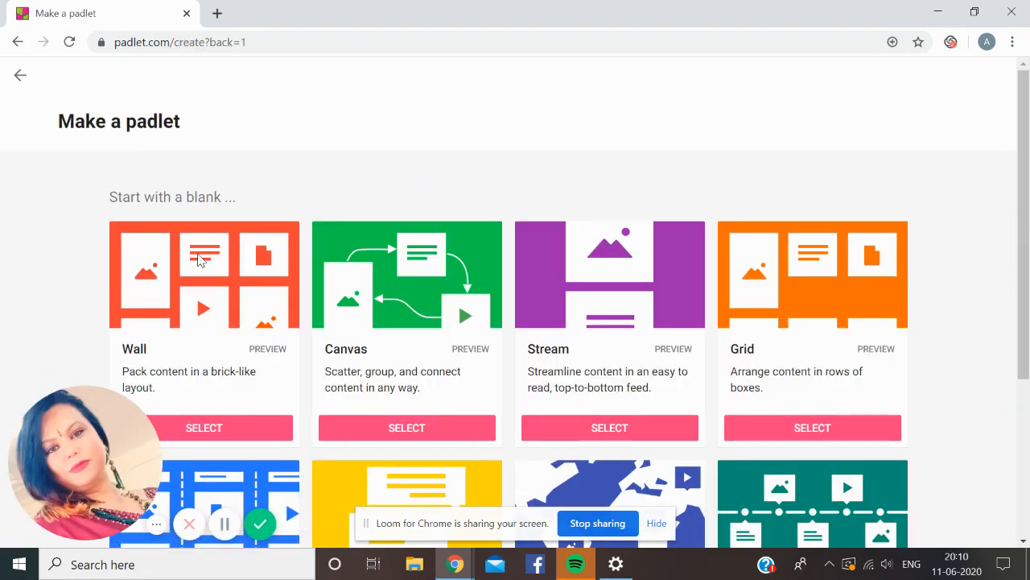
{"action": "scroll", "coordinate": [463, 249], "scroll_direction": "down", "scroll_amount": 2}
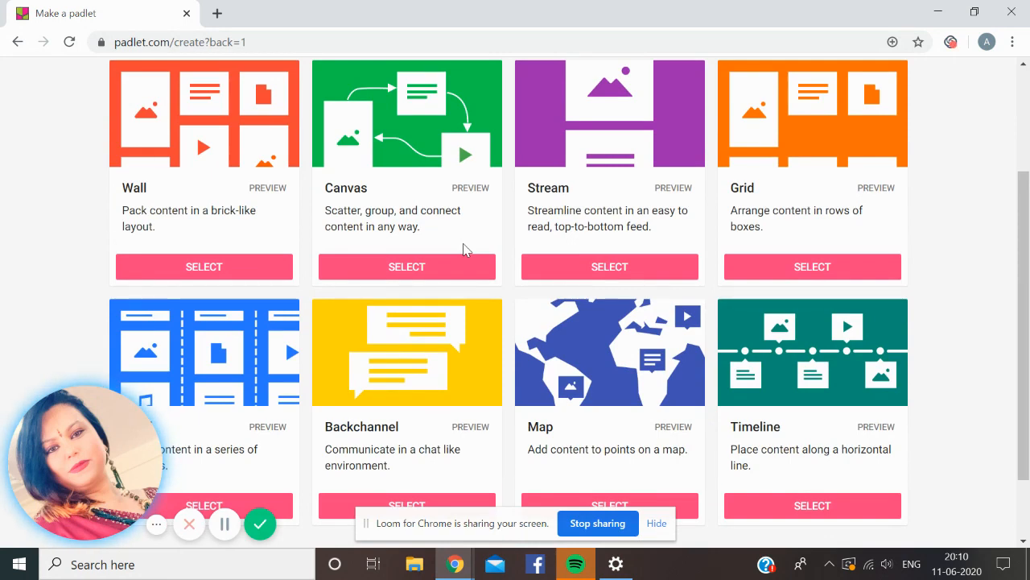
{"action": "scroll", "coordinate": [463, 248], "scroll_direction": "down", "scroll_amount": 1}
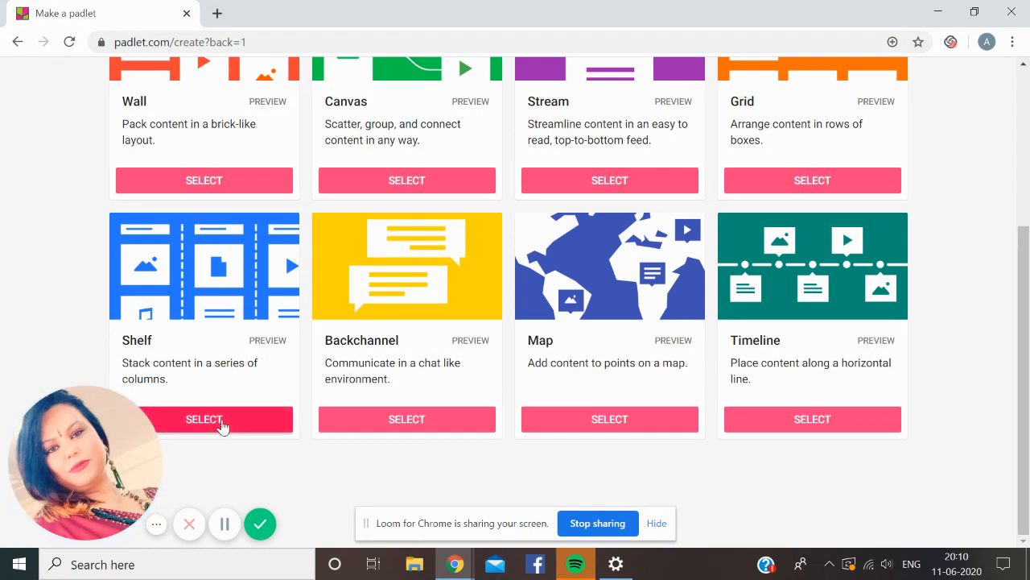
{"action": "left_click", "coordinate": [218, 421]}
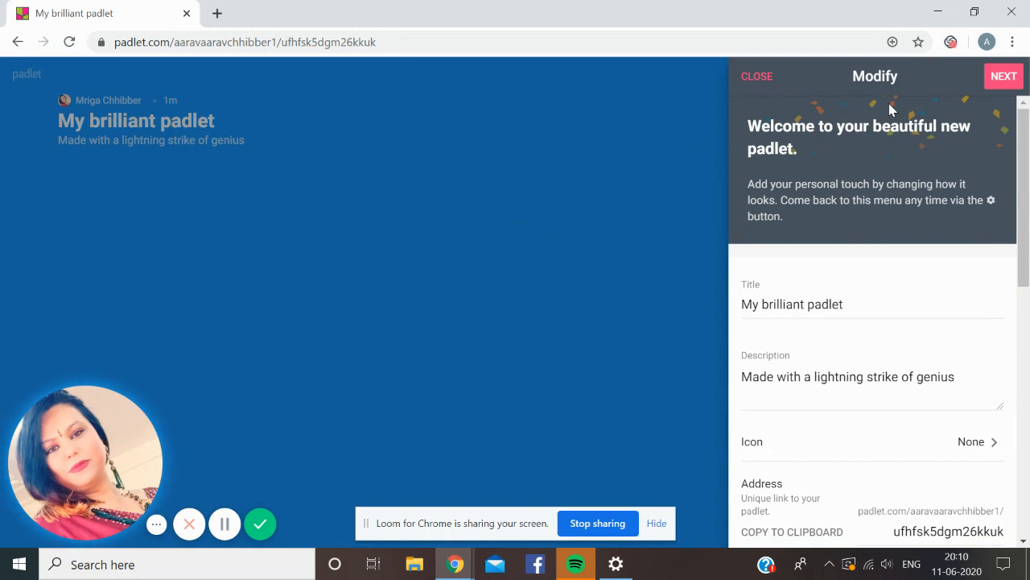
Replace the padlet's title with "Cell Division".
{"action": "left_click", "coordinate": [892, 302]}
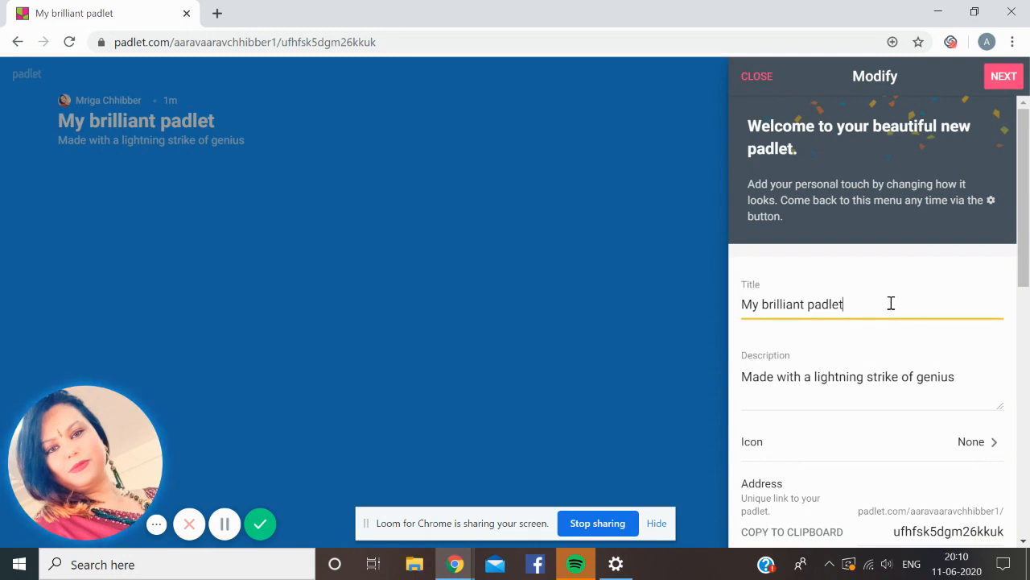
{"action": "key", "text": "BackSpace"}
{"action": "key", "text": "BackSpace"}
{"action": "key", "text": "BackSpace"}
{"action": "key", "text": "BackSpace"}
{"action": "key", "text": "BackSpace"}
{"action": "key", "text": "BackSpace"}
{"action": "key", "text": "BackSpace"}
{"action": "key", "text": "BackSpace"}
{"action": "key", "text": "BackSpace"}
{"action": "key", "text": "BackSpace"}
{"action": "key", "text": "BackSpace"}
{"action": "key", "text": "BackSpace"}
{"action": "key", "text": "BackSpace"}
{"action": "key", "text": "BackSpace"}
{"action": "key", "text": "BackSpace"}
{"action": "key", "text": "BackSpace"}
{"action": "key", "text": "BackSpace"}
{"action": "key", "text": "BackSpace"}
{"action": "key", "text": "BackSpace"}
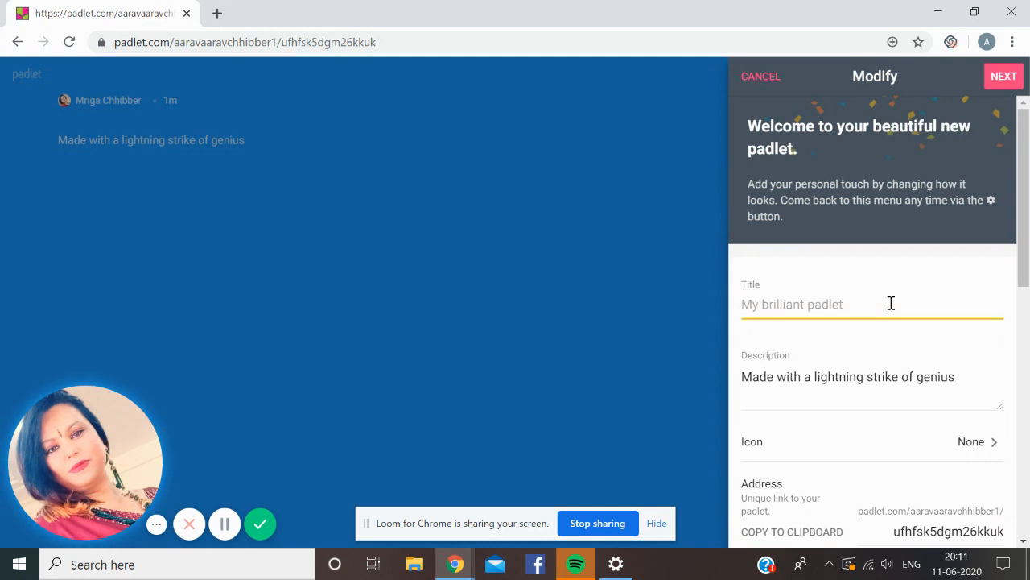
{"action": "type", "text": "C"}
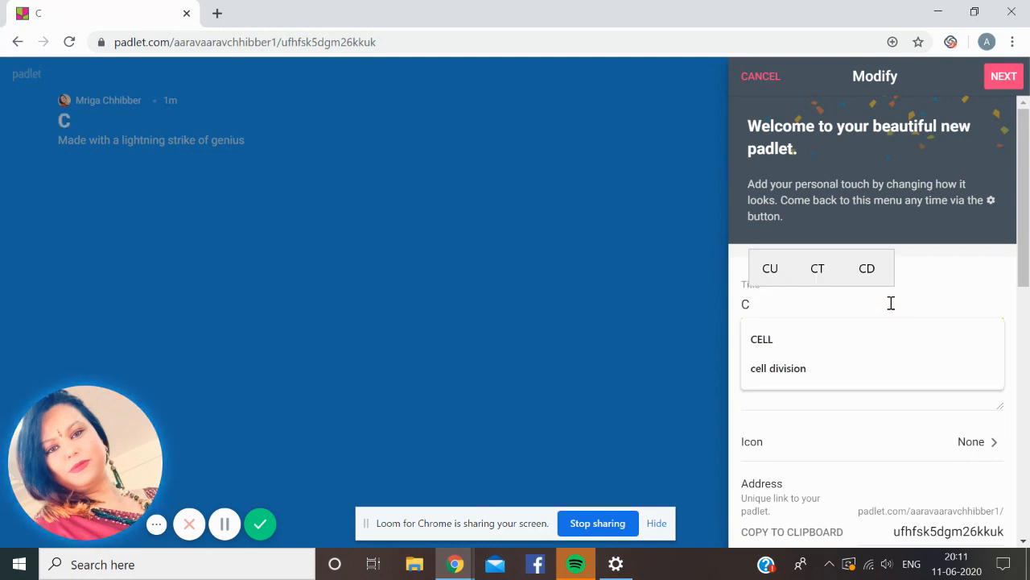
{"action": "type", "text": "ell "}
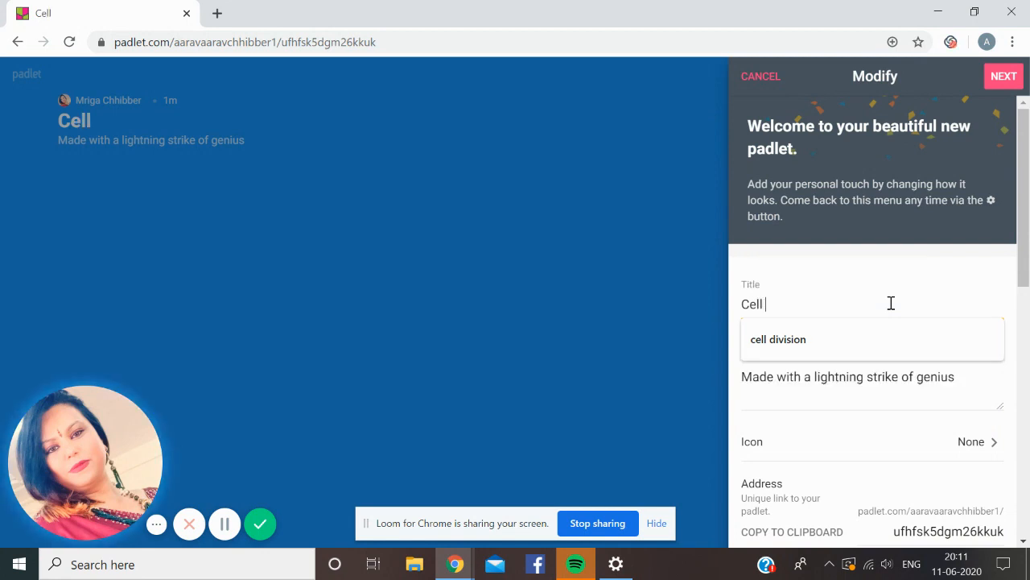
{"action": "type", "text": "Division"}
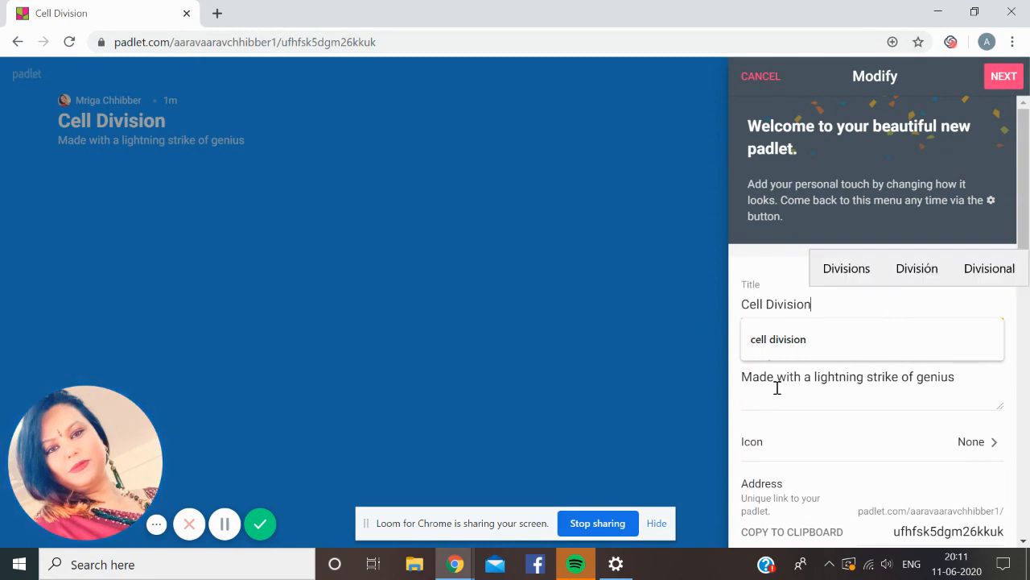
Replace the padlet's default description with "lets explore".
{"action": "left_click", "coordinate": [975, 389]}
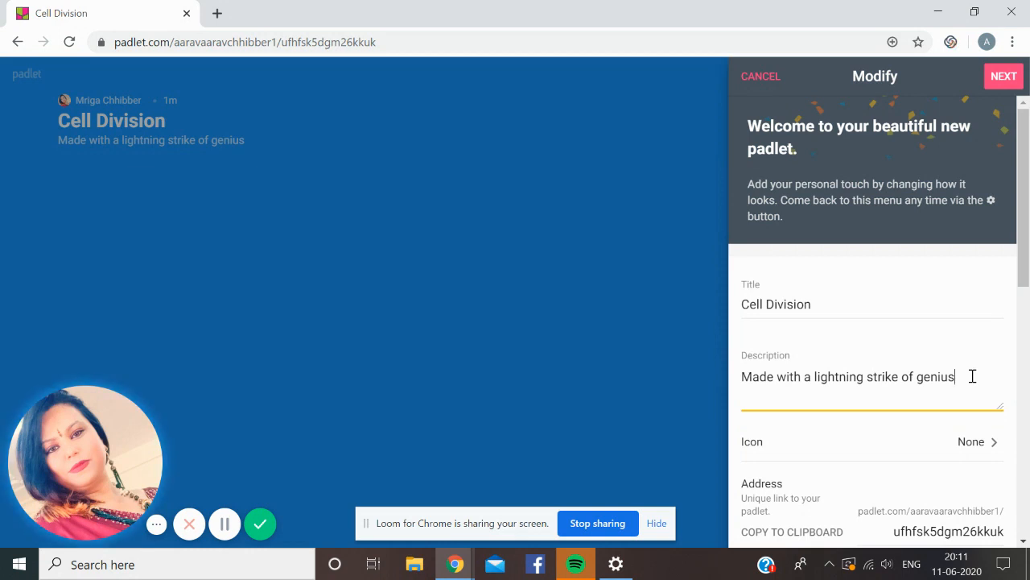
{"action": "key", "text": "BackSpace"}
{"action": "key", "text": "BackSpace"}
{"action": "key", "text": "BackSpace"}
{"action": "key", "text": "BackSpace"}
{"action": "key", "text": "BackSpace"}
{"action": "key", "text": "BackSpace"}
{"action": "key", "text": "BackSpace"}
{"action": "key", "text": "BackSpace"}
{"action": "key", "text": "BackSpace"}
{"action": "key", "text": "BackSpace"}
{"action": "key", "text": "BackSpace"}
{"action": "key", "text": "BackSpace"}
{"action": "key", "text": "BackSpace"}
{"action": "key", "text": "BackSpace"}
{"action": "key", "text": "BackSpace"}
{"action": "key", "text": "BackSpace"}
{"action": "key", "text": "BackSpace"}
{"action": "key", "text": "BackSpace"}
{"action": "key", "text": "BackSpace"}
{"action": "key", "text": "BackSpace"}
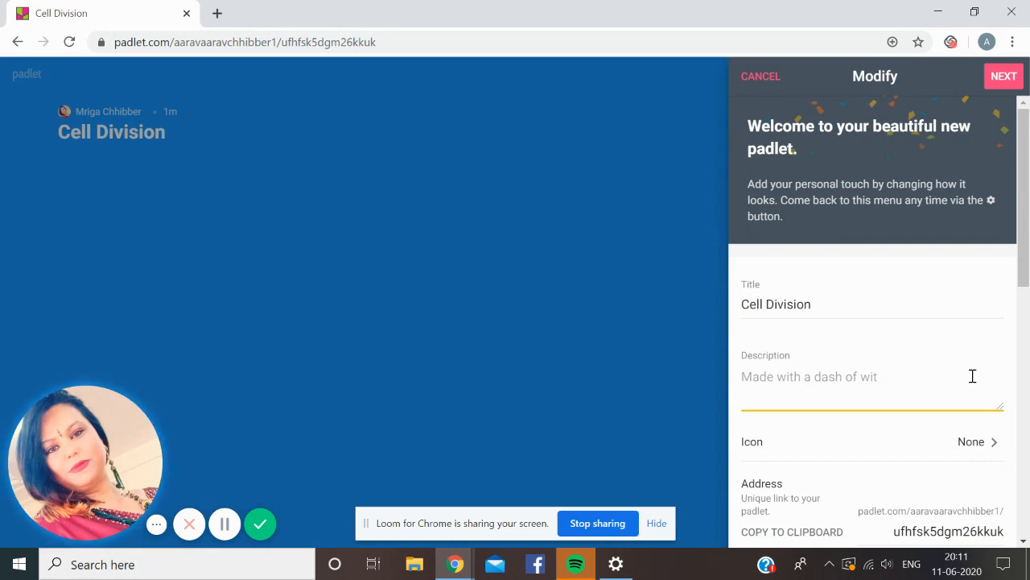
{"action": "type", "text": "Iet"}
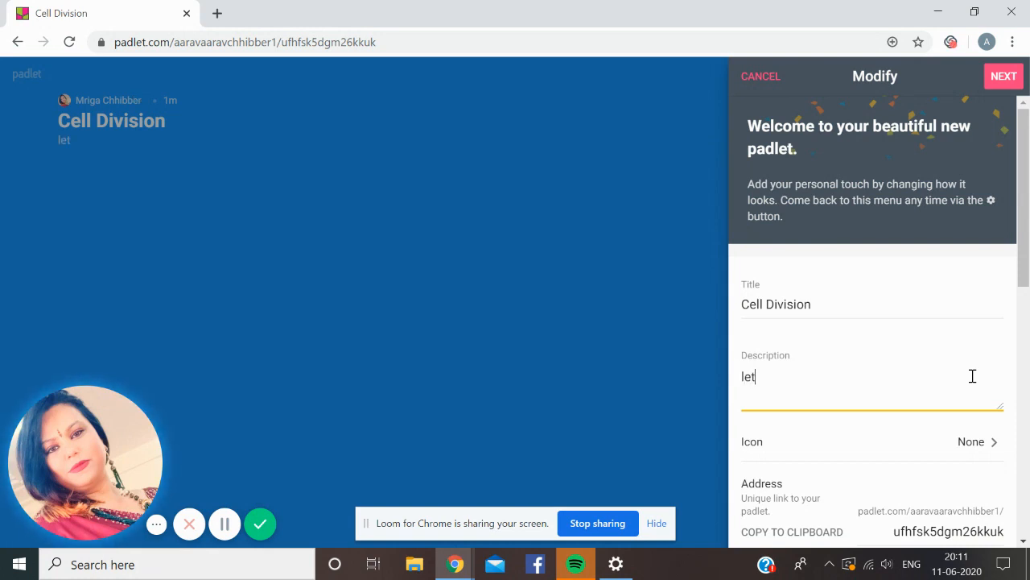
{"action": "type", "text": "s e"}
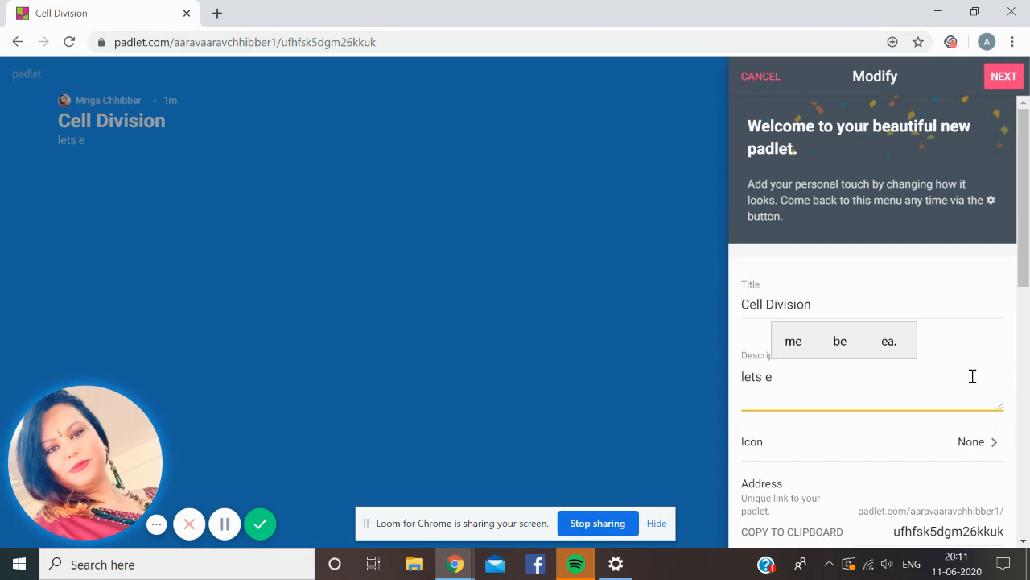
{"action": "type", "text": "xplor"}
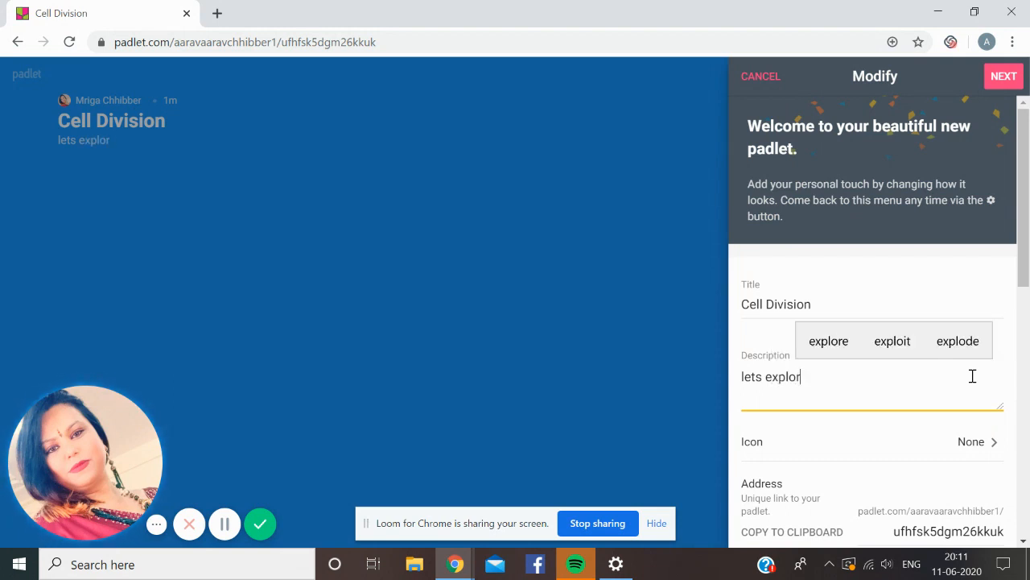
{"action": "type", "text": "e"}
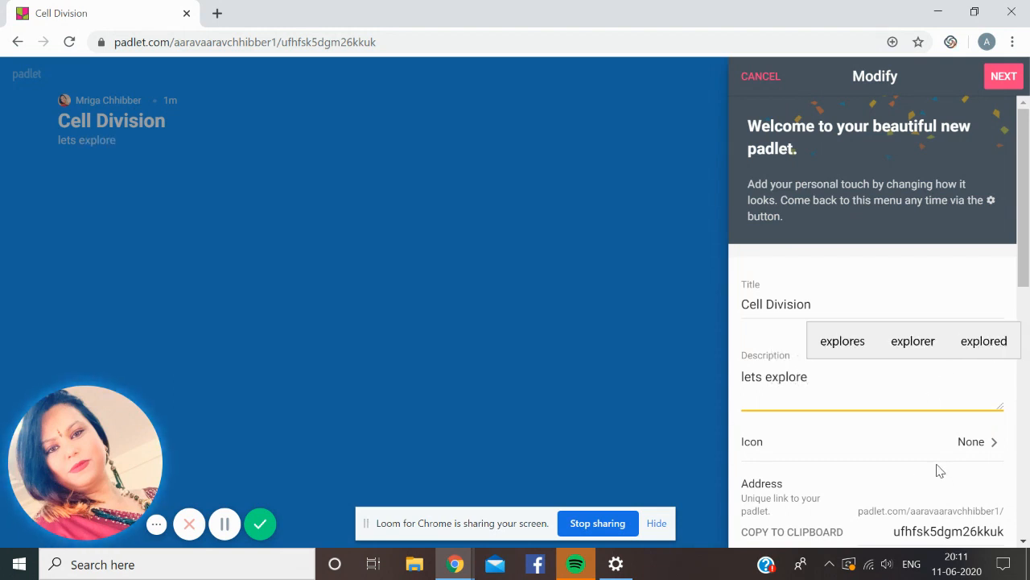
Set the padlet's icon to the emoji of a man in green raising one hand.
{"action": "left_click", "coordinate": [967, 449]}
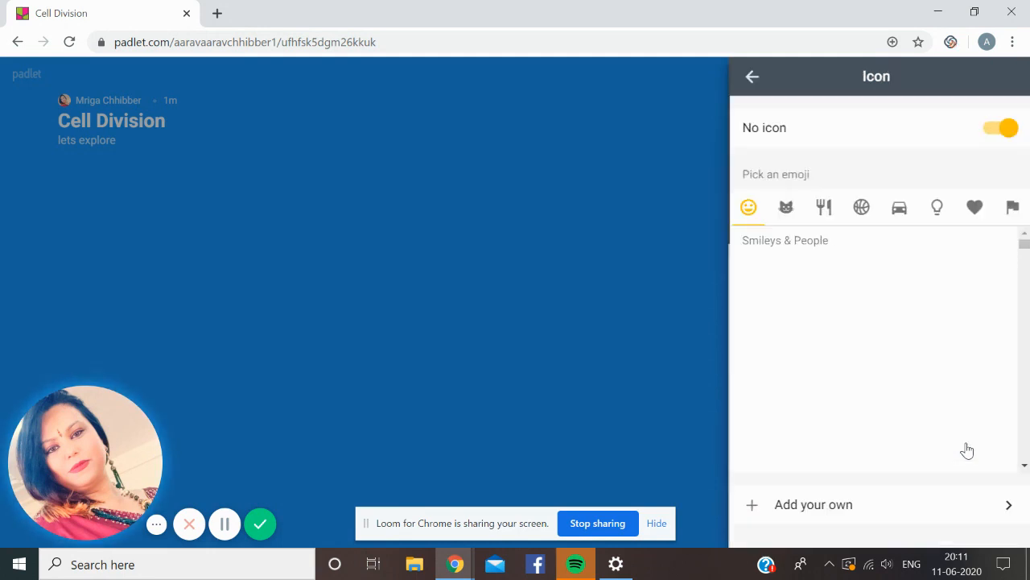
{"action": "scroll", "coordinate": [906, 385], "scroll_direction": "down", "scroll_amount": 8}
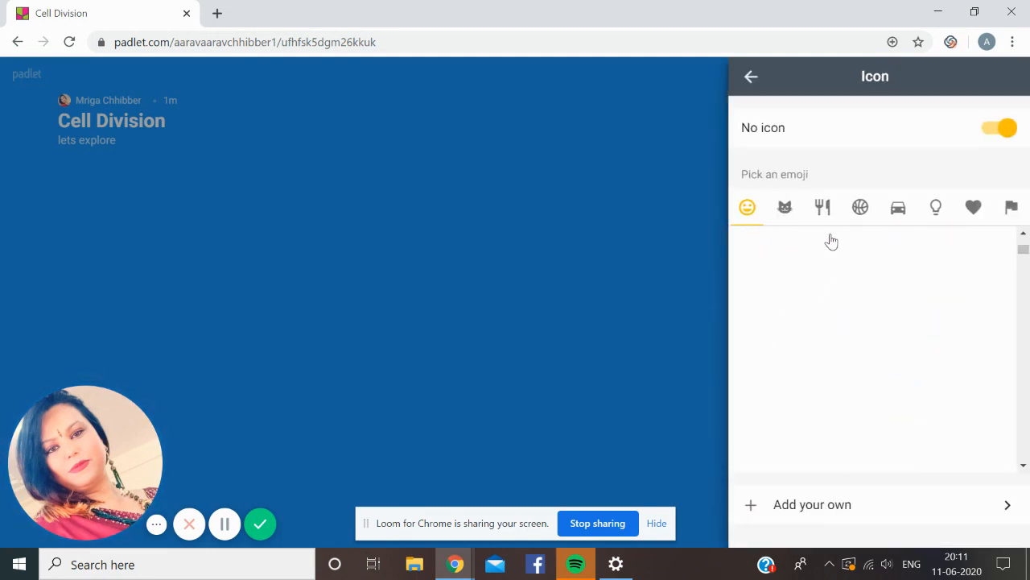
{"action": "scroll", "coordinate": [875, 356], "scroll_direction": "down", "scroll_amount": 3}
{"action": "scroll", "coordinate": [875, 357], "scroll_direction": "down", "scroll_amount": 3}
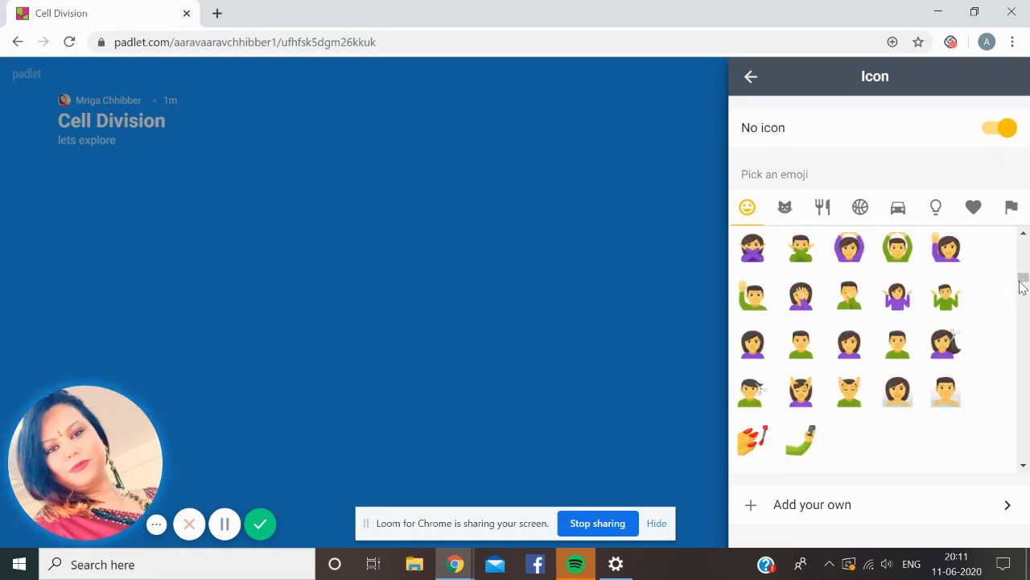
{"action": "left_click", "coordinate": [767, 301]}
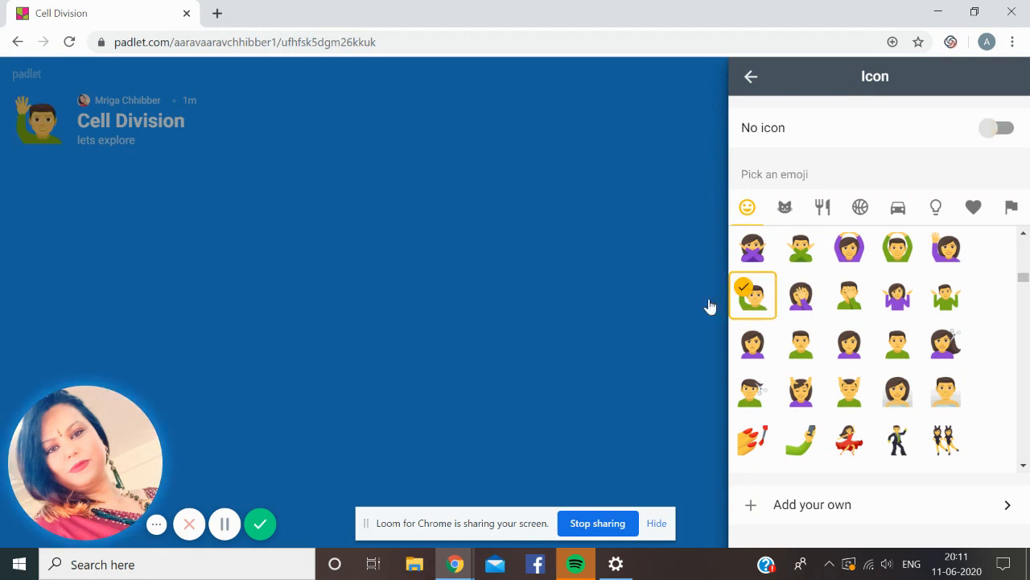
{"action": "left_click", "coordinate": [751, 78]}
Set the padlet's wallpaper to the light yellow solid color and return to the main settings.
{"action": "scroll", "coordinate": [828, 254], "scroll_direction": "down", "scroll_amount": 3}
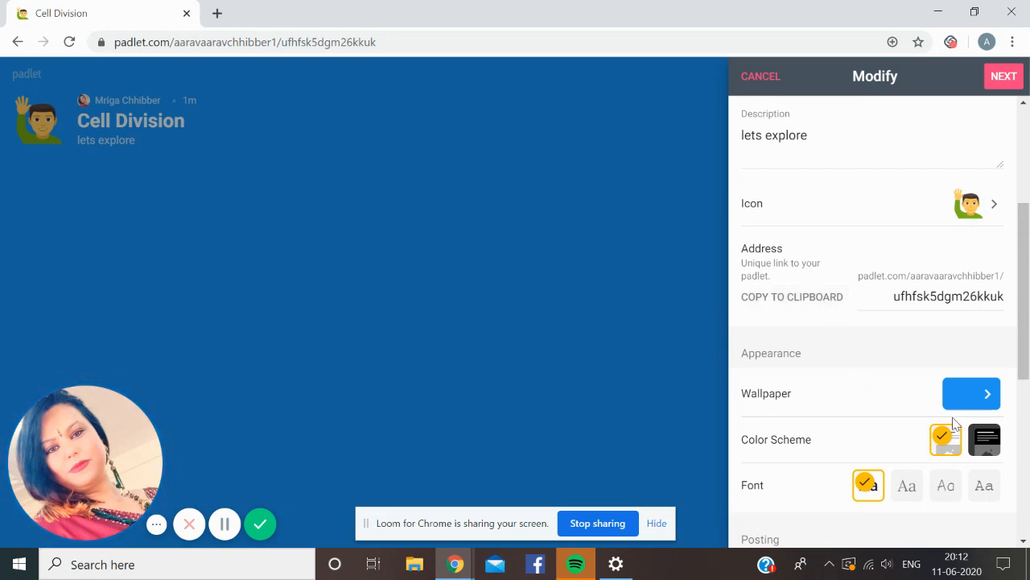
{"action": "left_click", "coordinate": [995, 393]}
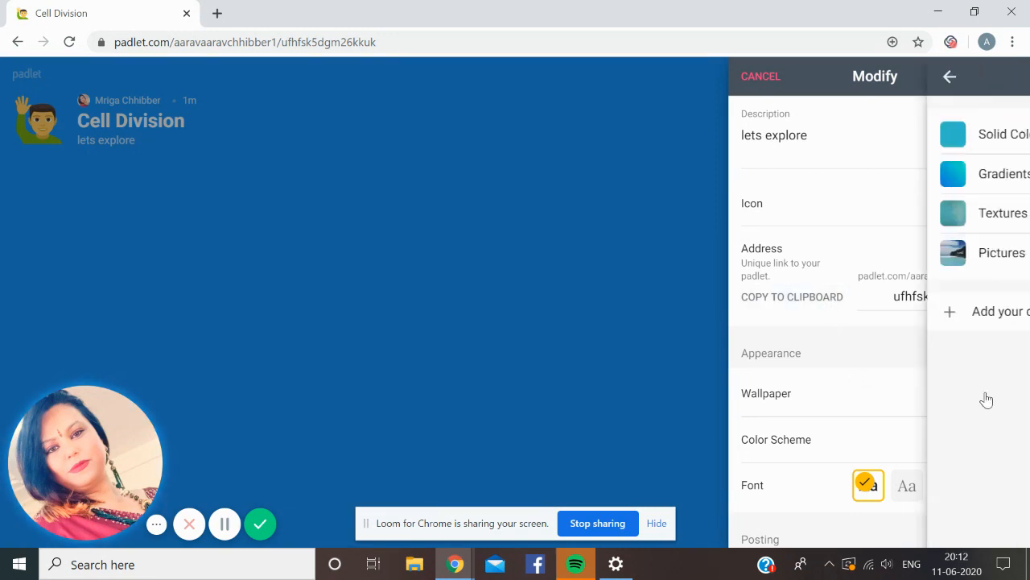
{"action": "left_click", "coordinate": [909, 135]}
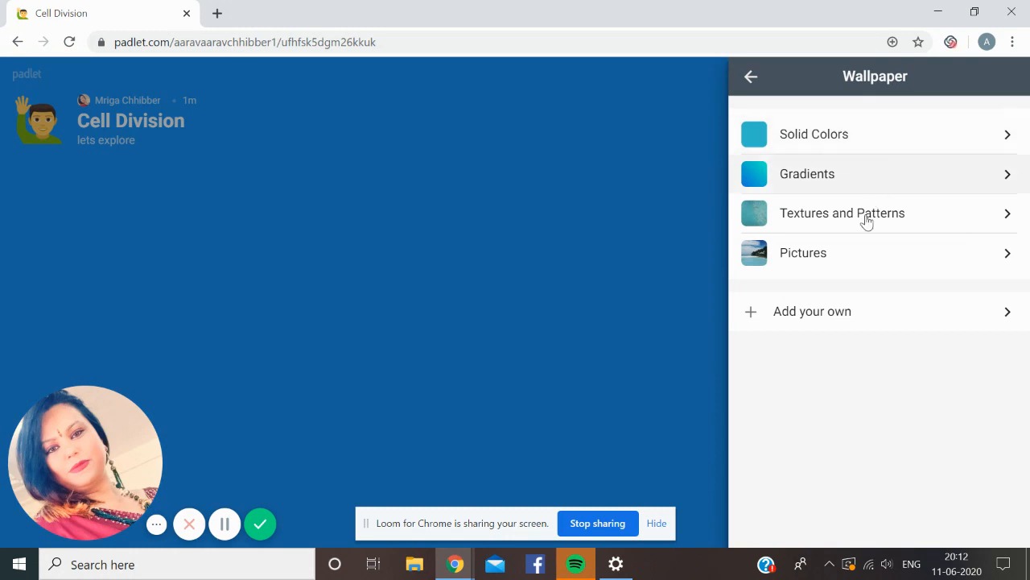
{"action": "scroll", "coordinate": [815, 417], "scroll_direction": "down", "scroll_amount": 7}
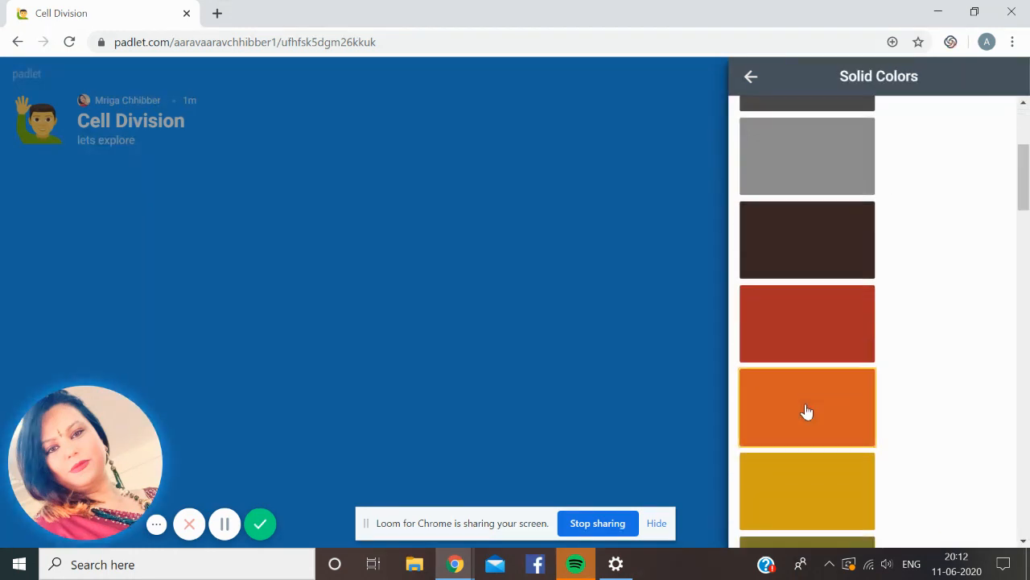
{"action": "scroll", "coordinate": [807, 395], "scroll_direction": "down", "scroll_amount": 7}
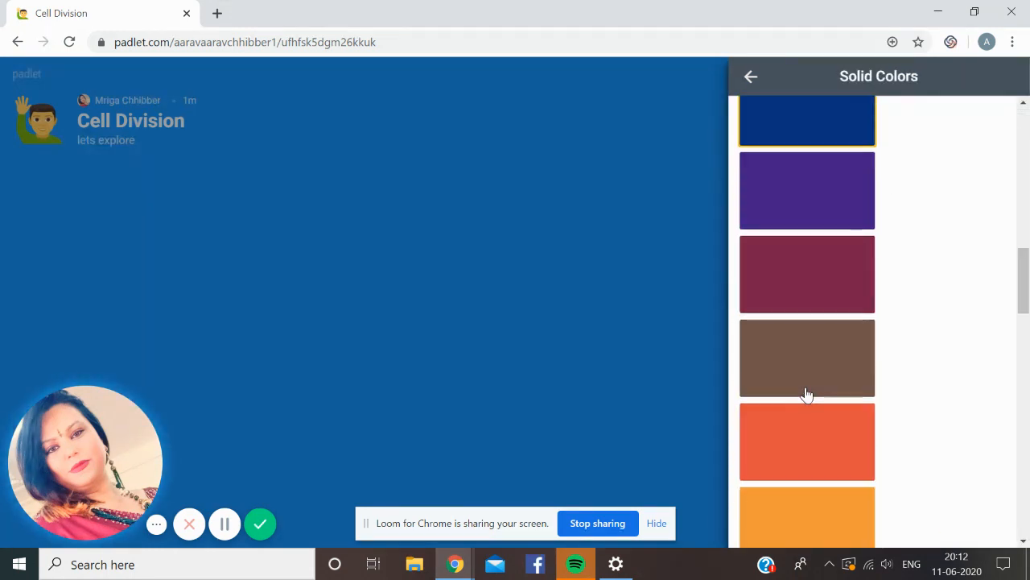
{"action": "left_click", "coordinate": [819, 447]}
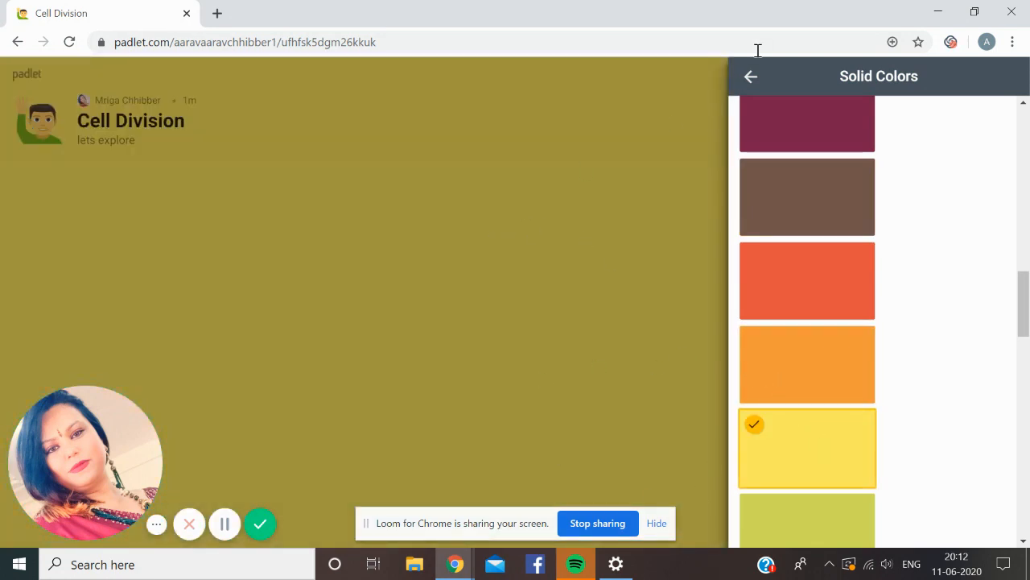
{"action": "left_click", "coordinate": [751, 77]}
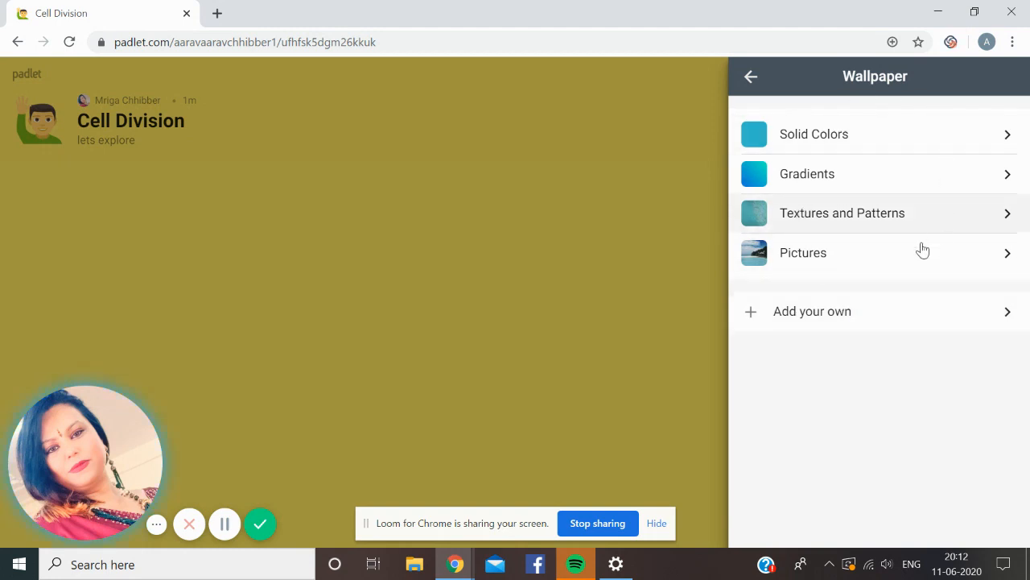
{"action": "left_click", "coordinate": [746, 78]}
Change the padlet's font to the monospaced typewriter style.
{"action": "scroll", "coordinate": [837, 320], "scroll_direction": "down", "scroll_amount": 1}
{"action": "scroll", "coordinate": [837, 321], "scroll_direction": "down", "scroll_amount": 1}
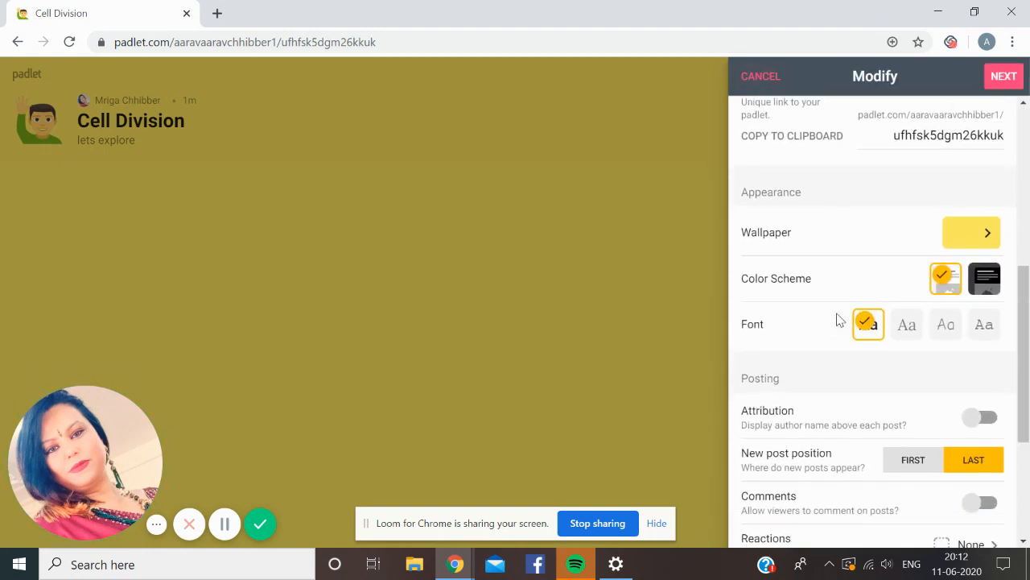
{"action": "left_click", "coordinate": [986, 324]}
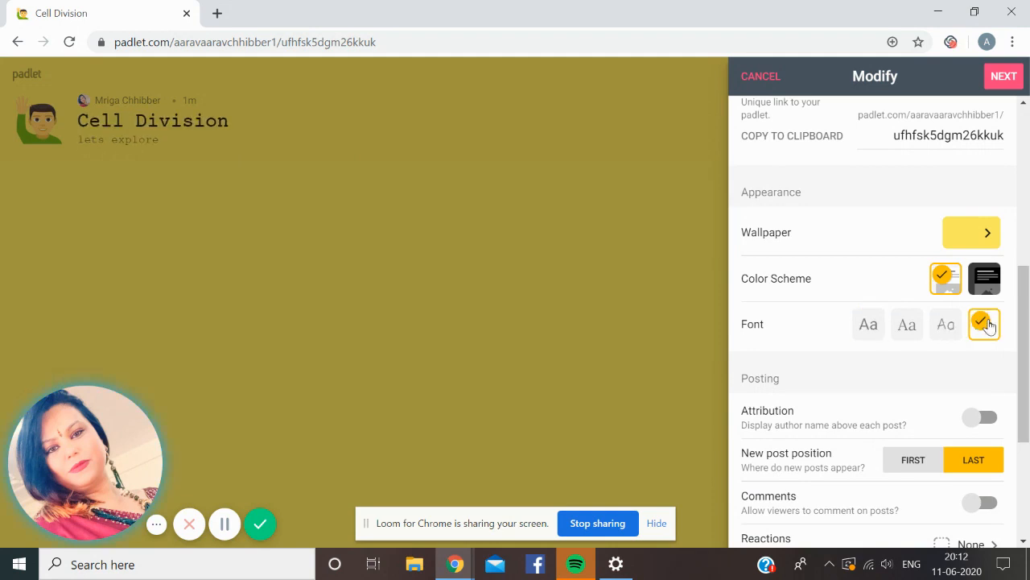
Allow viewers to comment on posts and display the author name above each post.
{"action": "scroll", "coordinate": [825, 334], "scroll_direction": "down", "scroll_amount": 2}
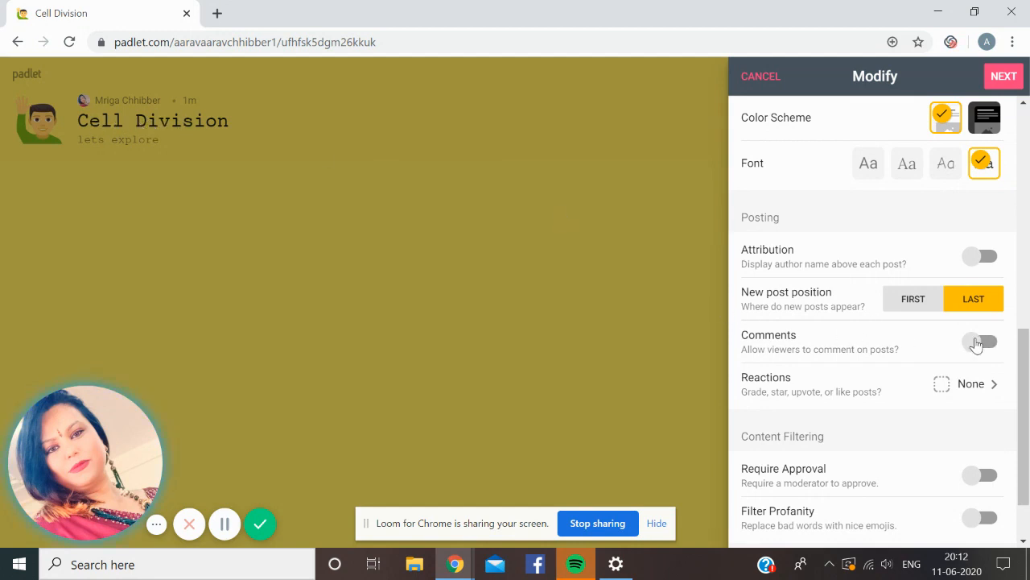
{"action": "left_click", "coordinate": [976, 344]}
{"action": "scroll", "coordinate": [858, 368], "scroll_direction": "down", "scroll_amount": 1}
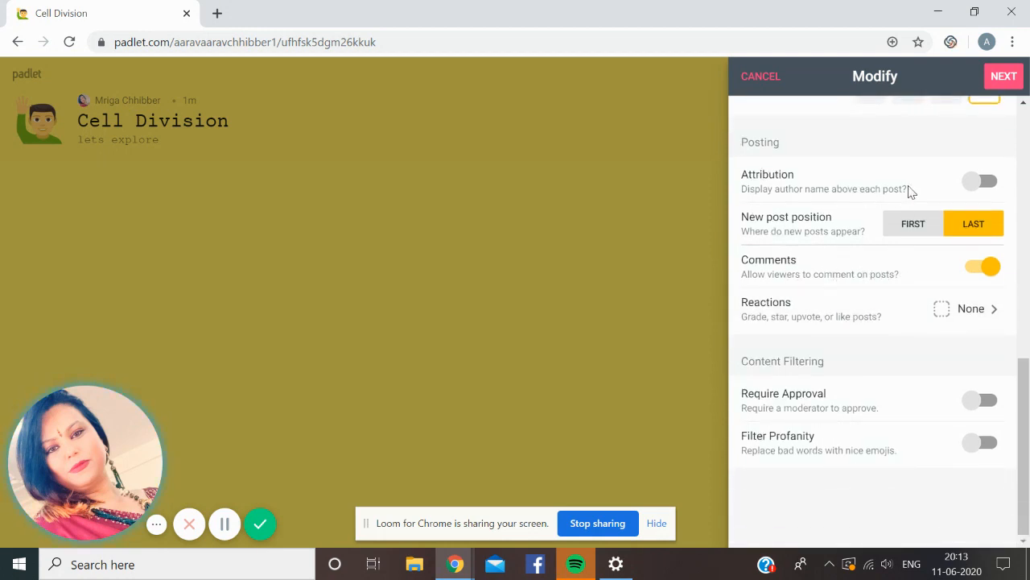
{"action": "left_click", "coordinate": [978, 184]}
Set post reactions to Star and proceed past the padlet's settings.
{"action": "left_click", "coordinate": [989, 313]}
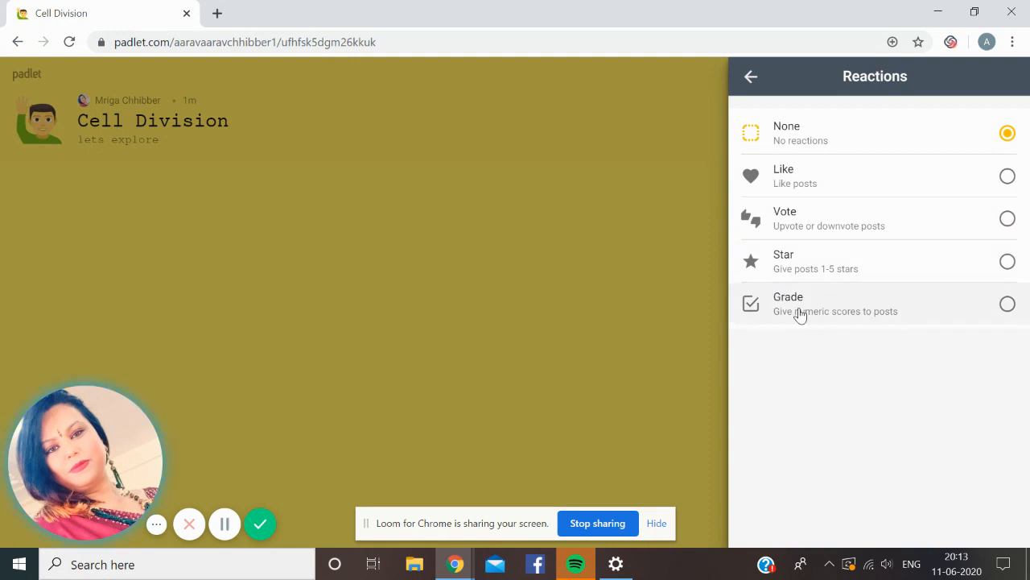
{"action": "left_click", "coordinate": [814, 271]}
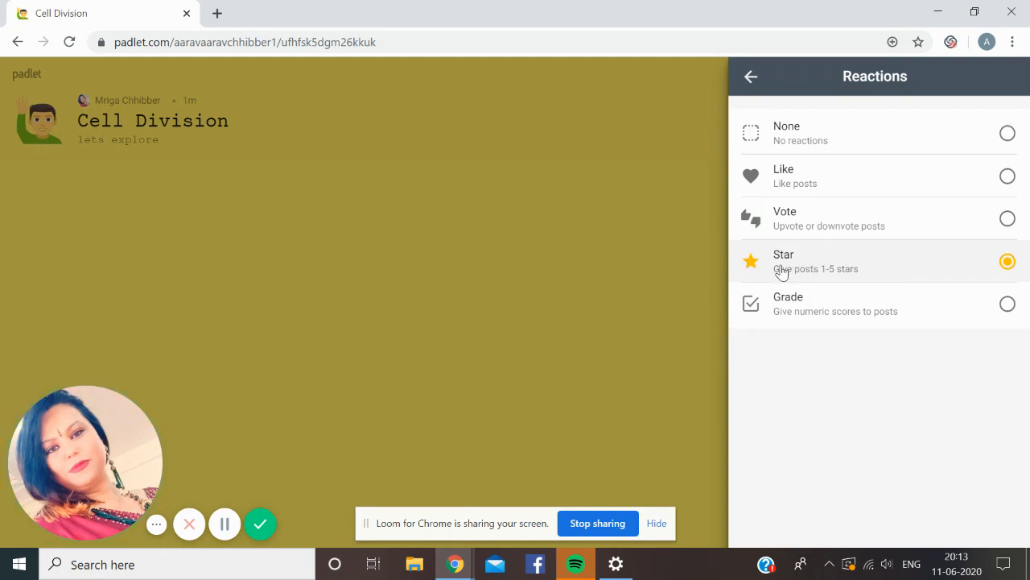
{"action": "left_click", "coordinate": [751, 79]}
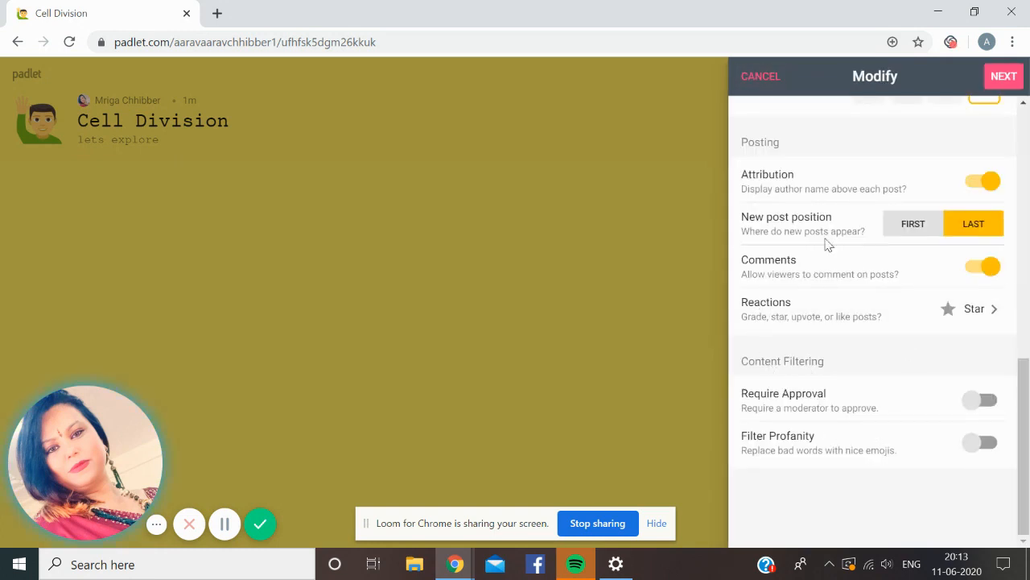
{"action": "left_click", "coordinate": [1001, 81]}
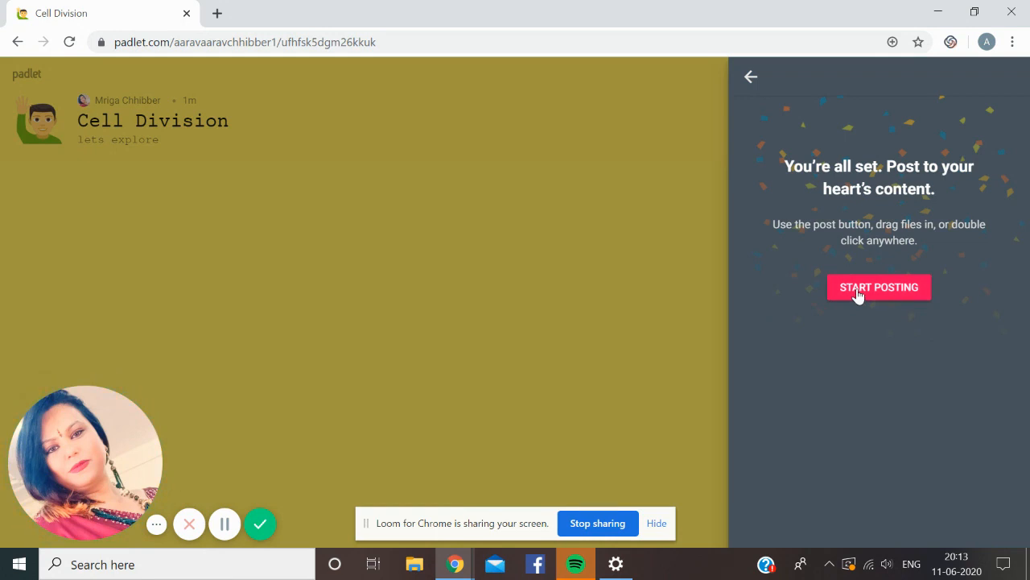
Start posting on the padlet and name the first column "mitosis".
{"action": "left_click", "coordinate": [857, 291]}
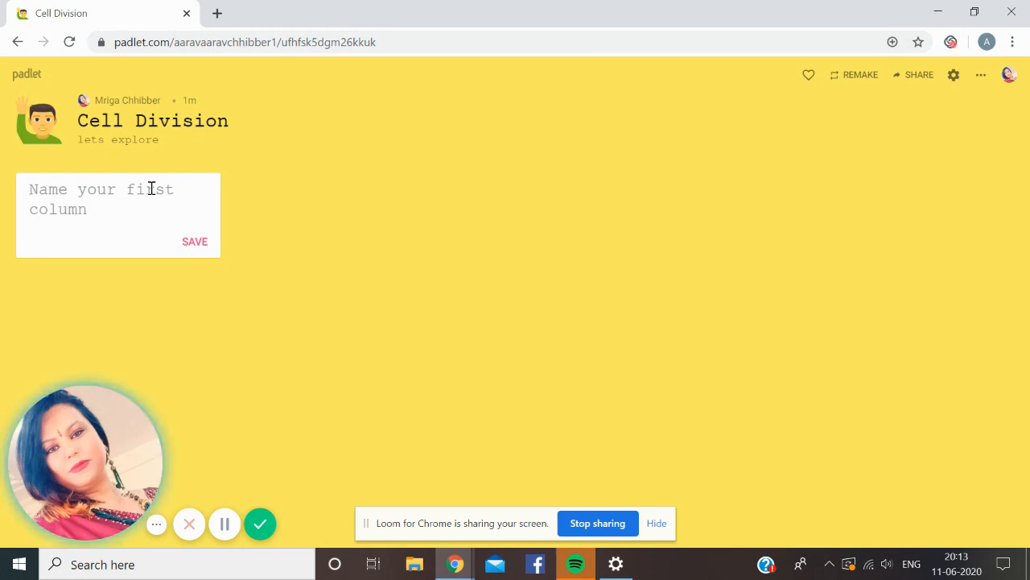
{"action": "type", "text": "m"}
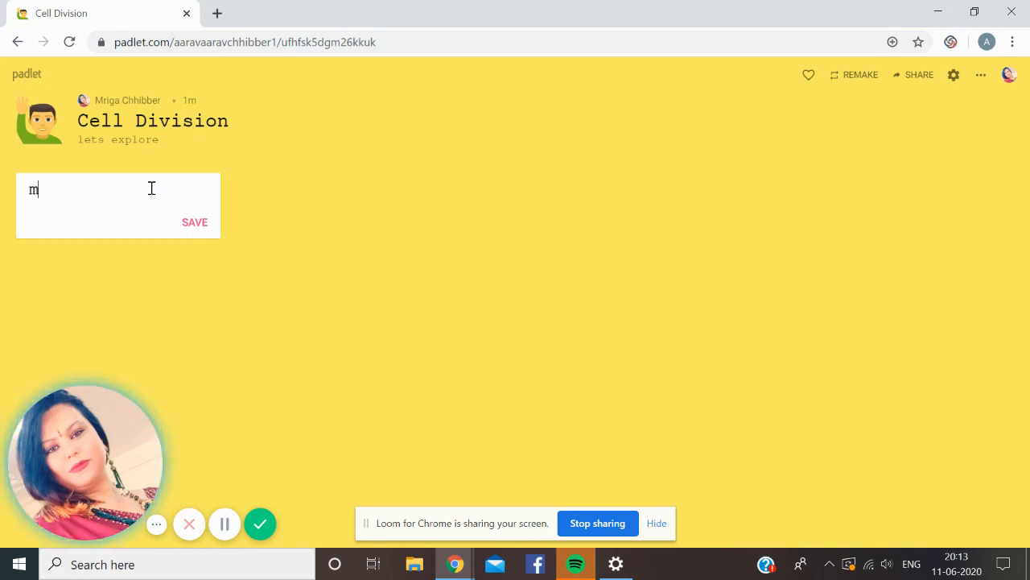
{"action": "type", "text": "itosis"}
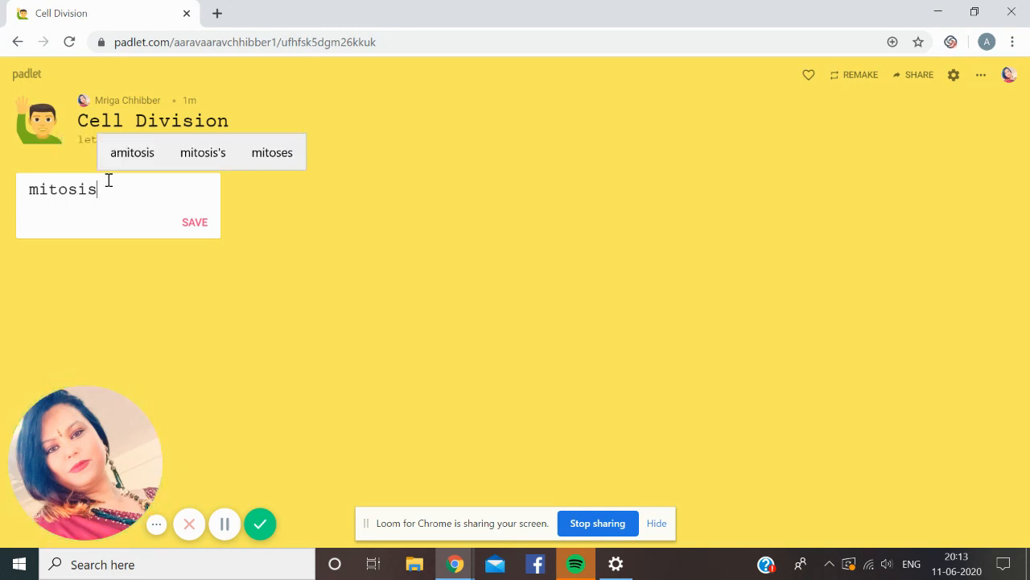
{"action": "left_click", "coordinate": [198, 224]}
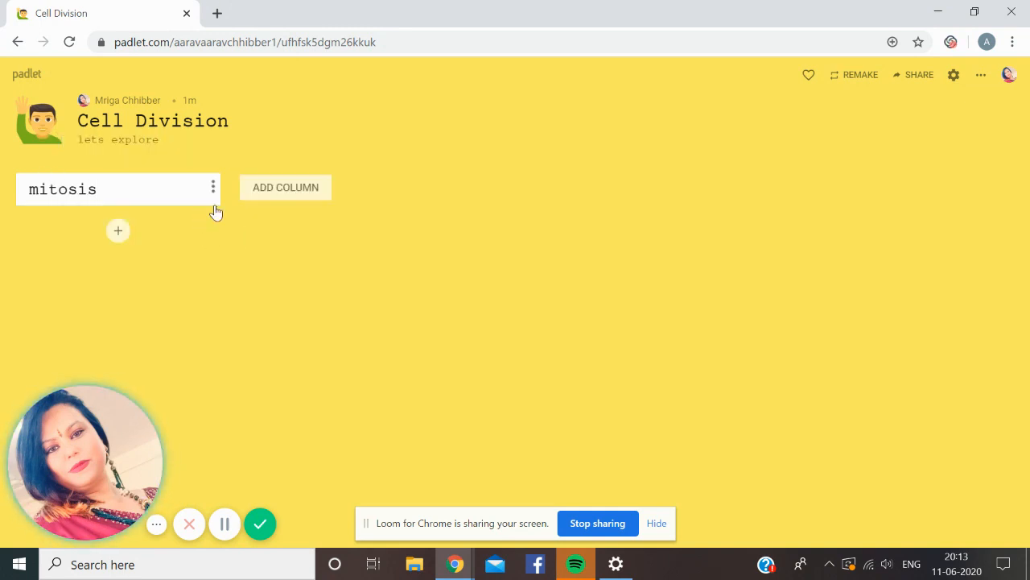
Add a second column named "meiosis" and save it.
{"action": "left_click", "coordinate": [303, 193]}
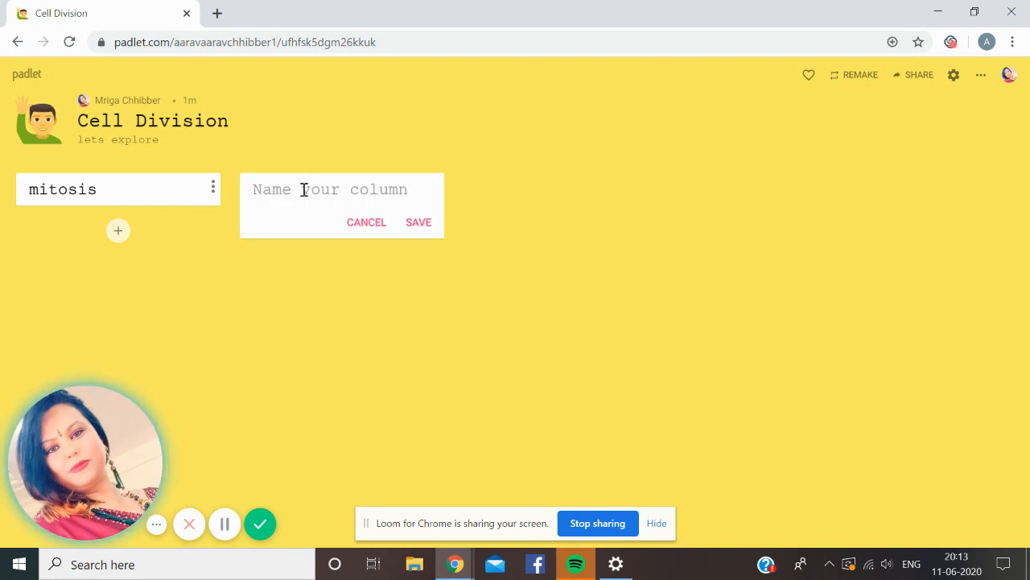
{"action": "type", "text": "meios"}
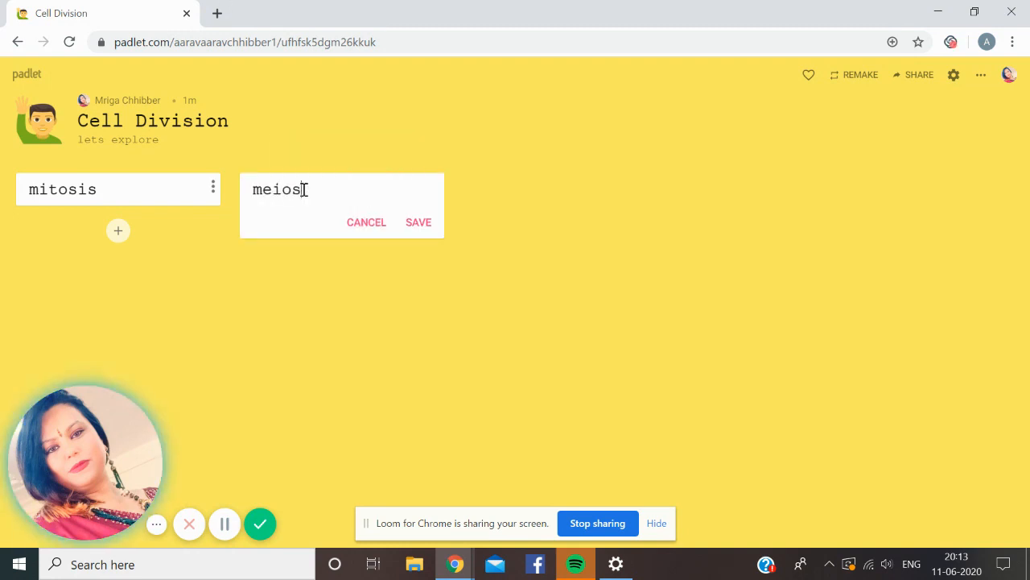
{"action": "type", "text": "is"}
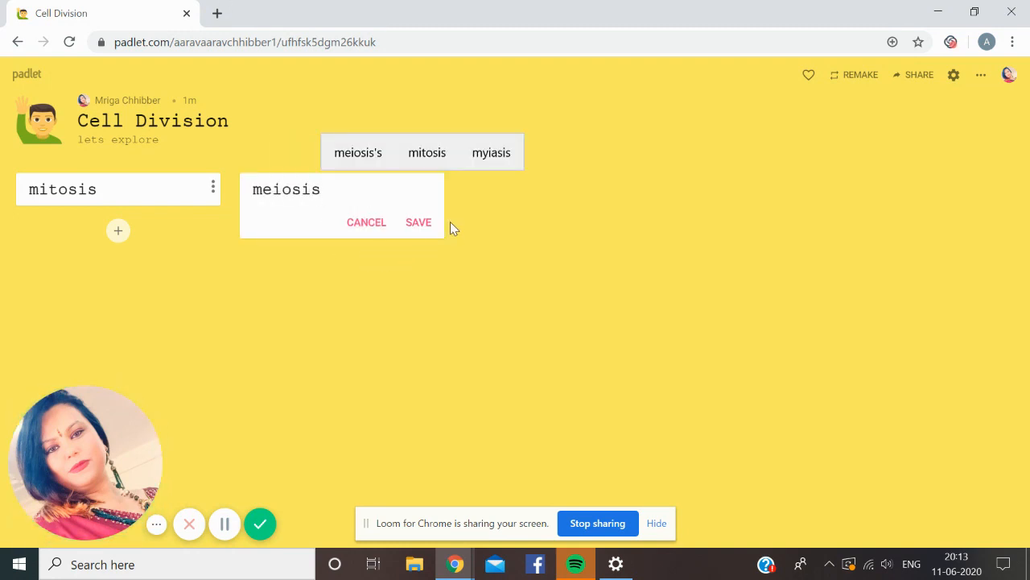
{"action": "left_click", "coordinate": [419, 222]}
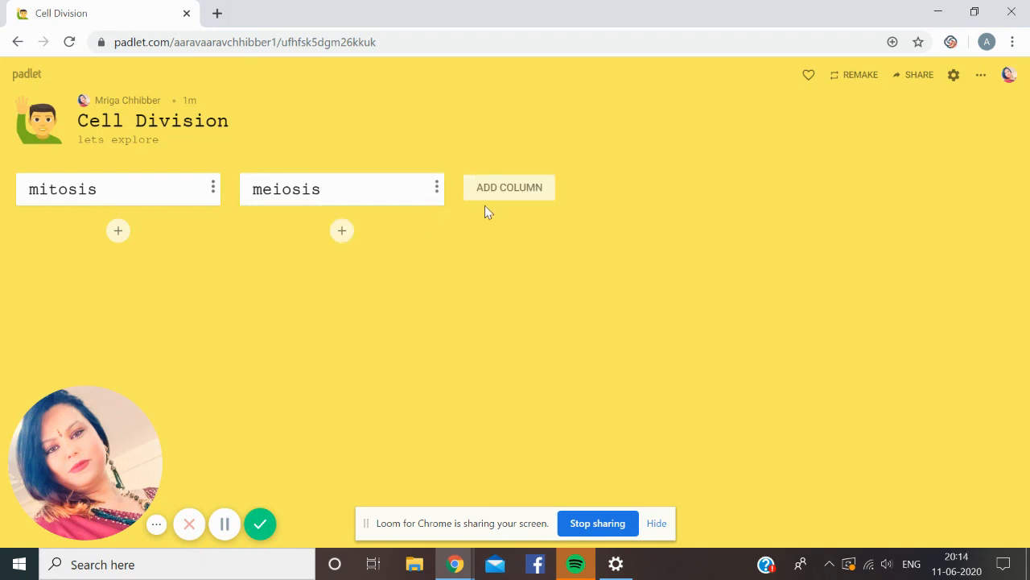
Add a third column named "mutation" and save it.
{"action": "left_click", "coordinate": [529, 193]}
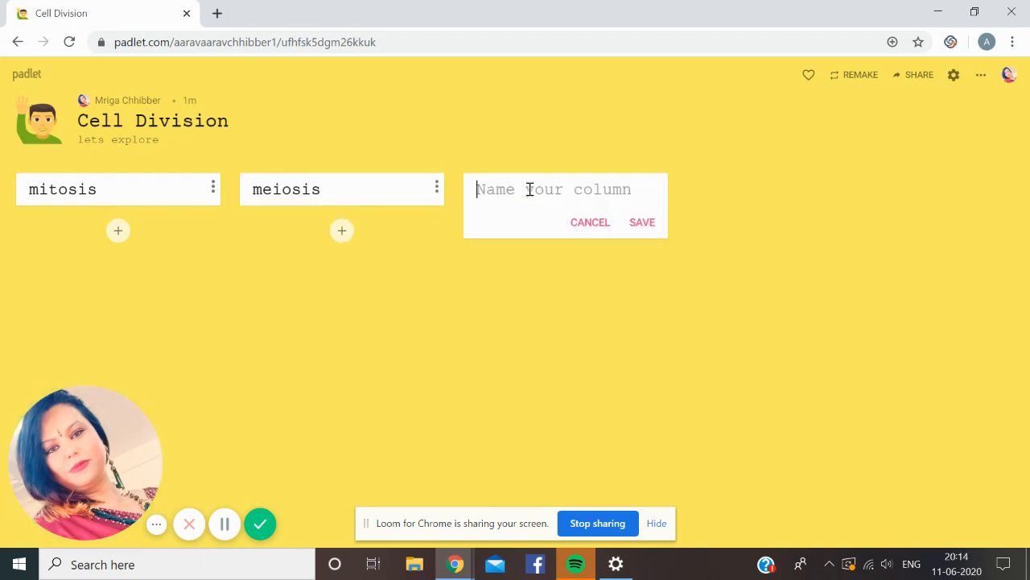
{"action": "type", "text": "mutat"}
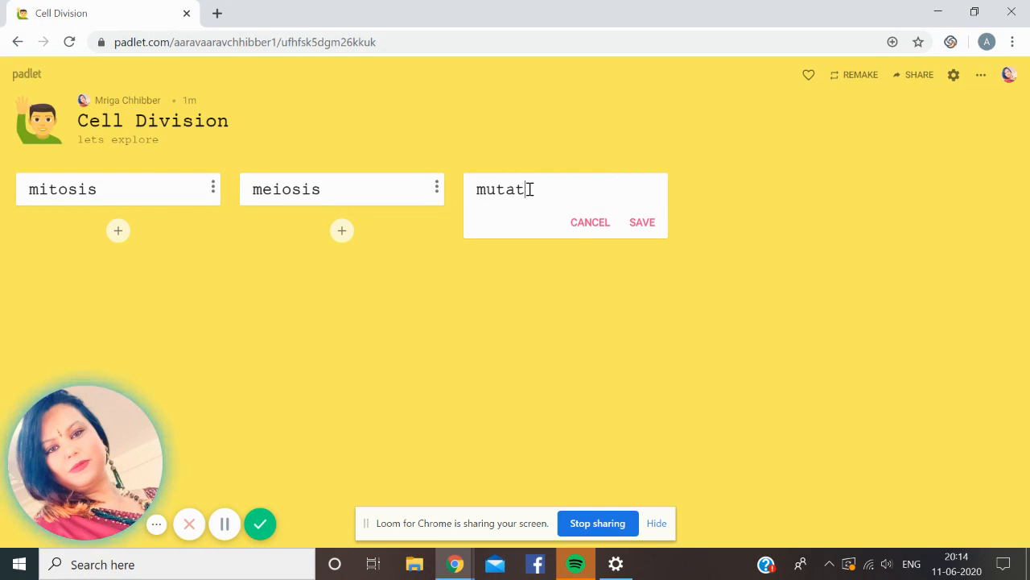
{"action": "type", "text": "ion"}
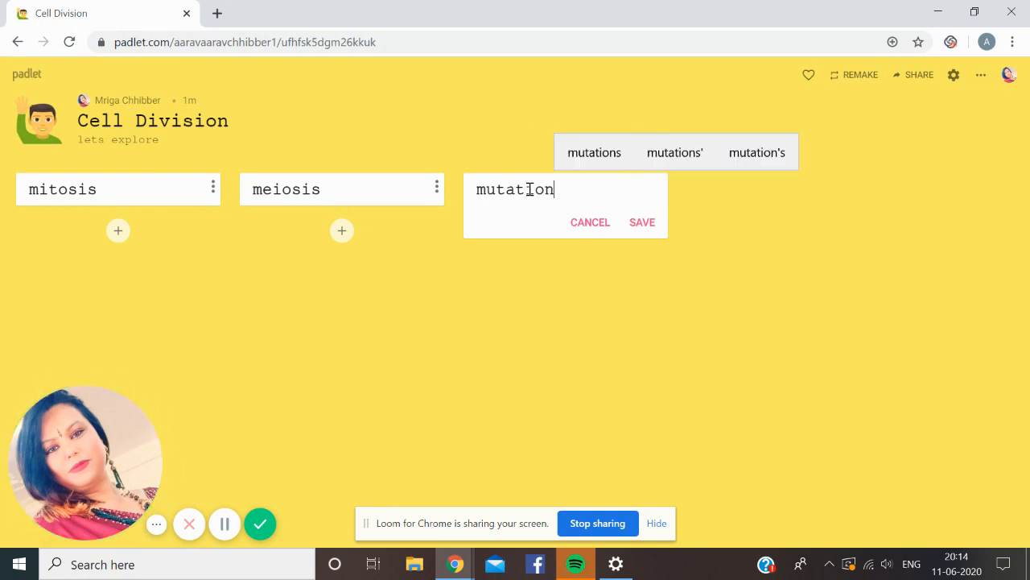
{"action": "left_click", "coordinate": [642, 219]}
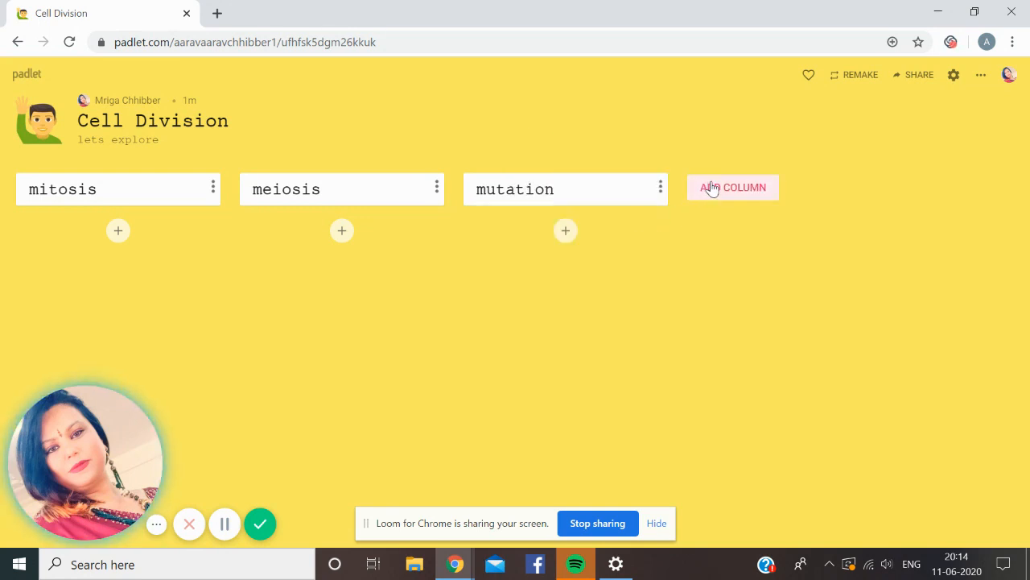
Add a fourth column named "crossing over" and save it.
{"action": "left_click", "coordinate": [711, 188]}
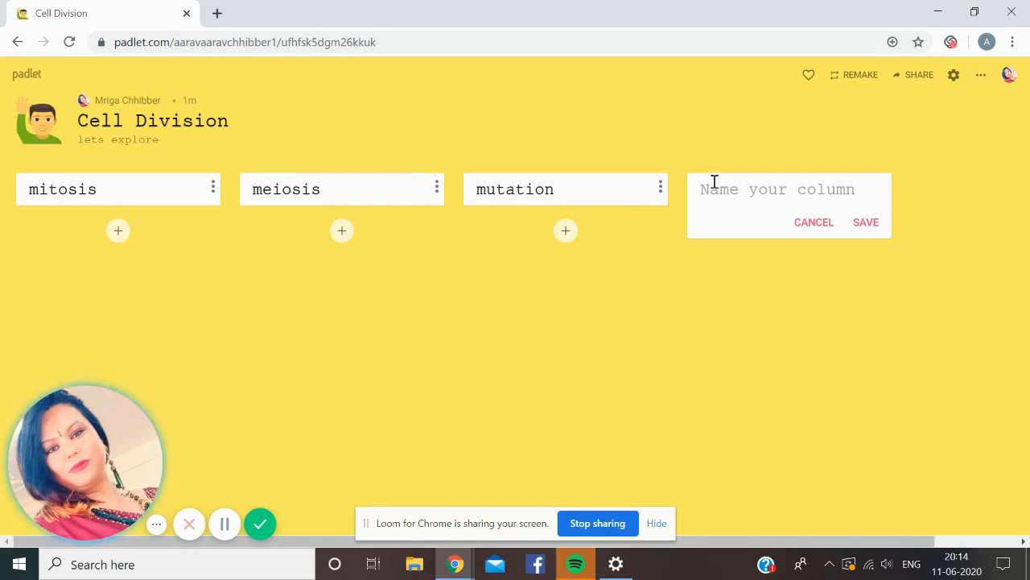
{"action": "type", "text": "cr"}
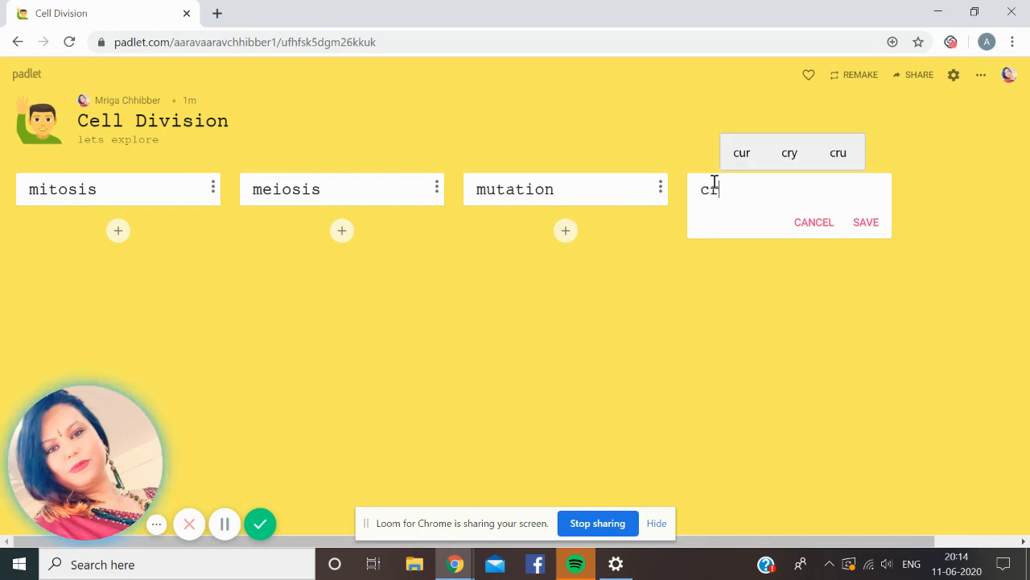
{"action": "type", "text": "ossing "}
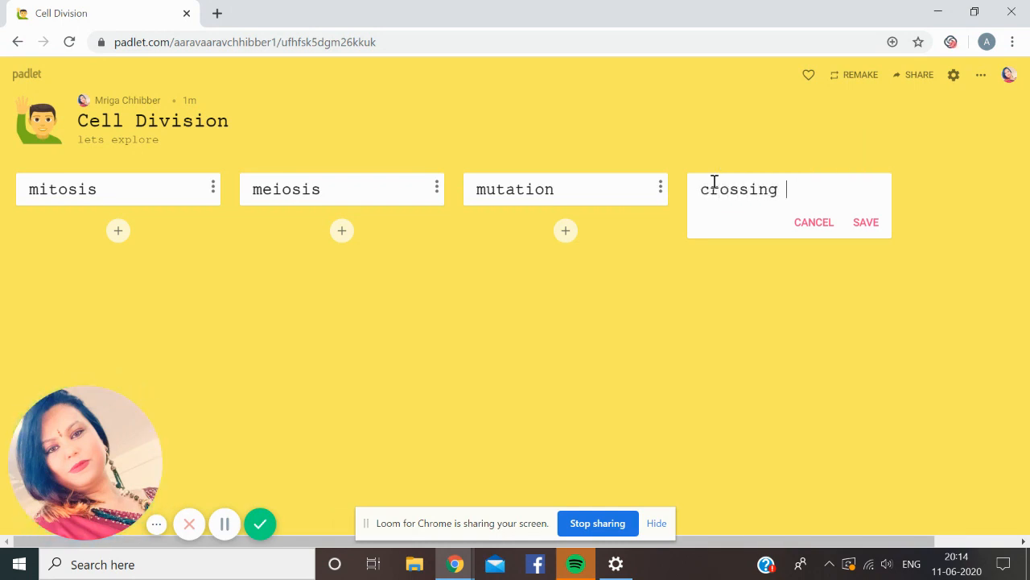
{"action": "type", "text": "over"}
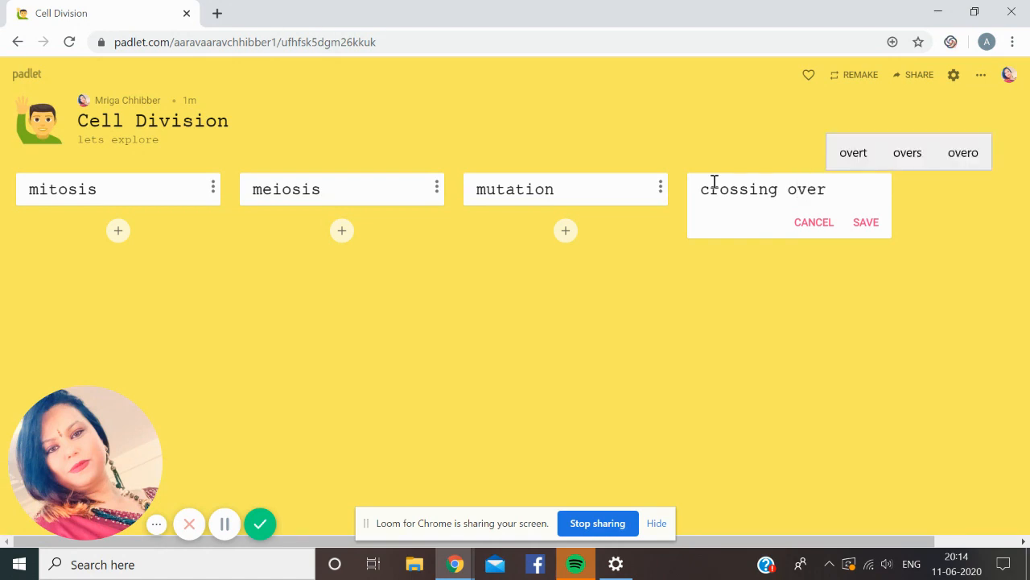
{"action": "left_click", "coordinate": [859, 222]}
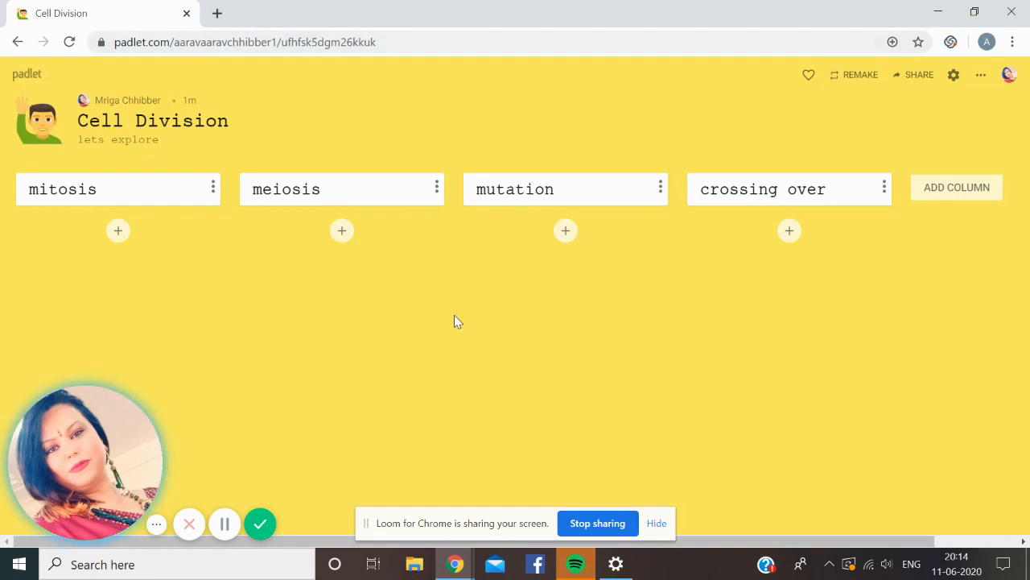
Copy the padlet's unique link address from its settings to the clipboard and return to the board.
{"action": "left_click", "coordinate": [954, 75]}
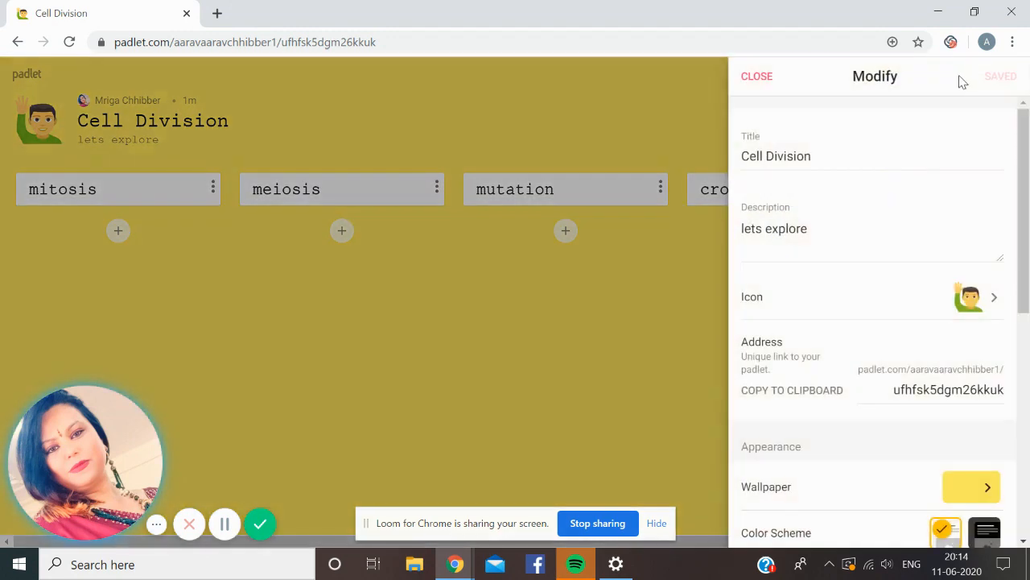
{"action": "left_click", "coordinate": [775, 395]}
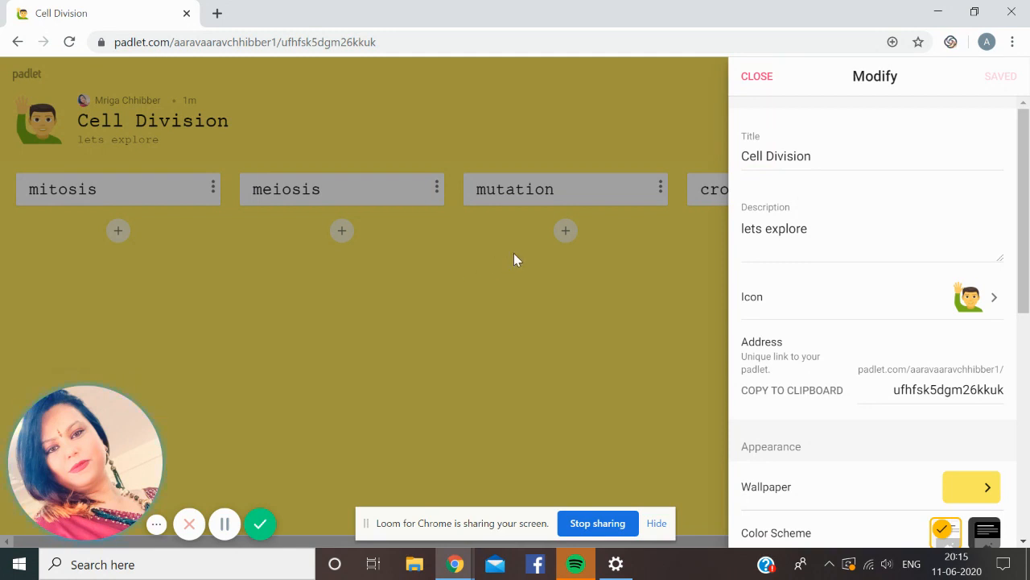
{"action": "left_click", "coordinate": [746, 81]}
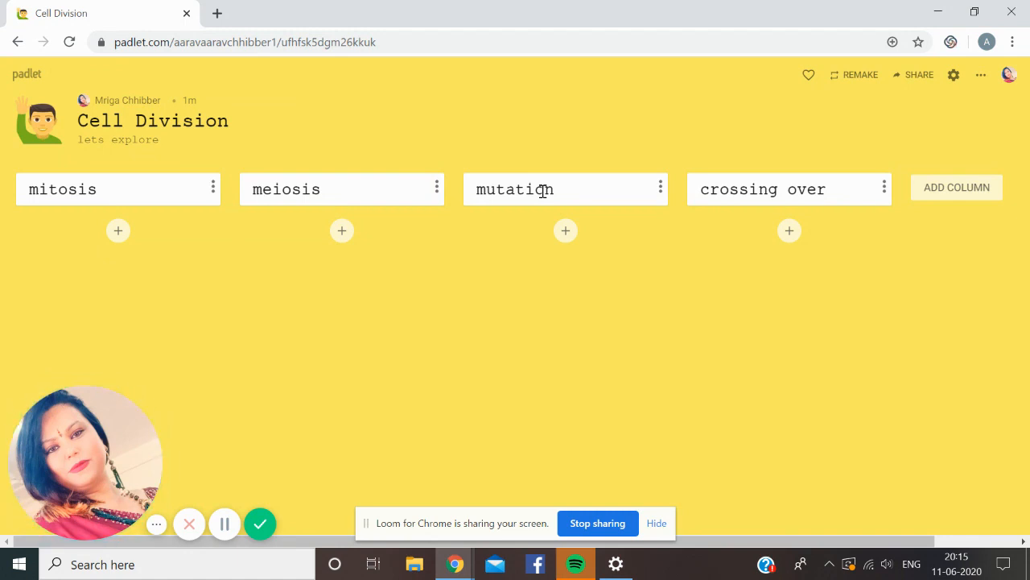
Create a post in the mitosis column with a person's first name as its title and go to its body text.
{"action": "left_click", "coordinate": [117, 234]}
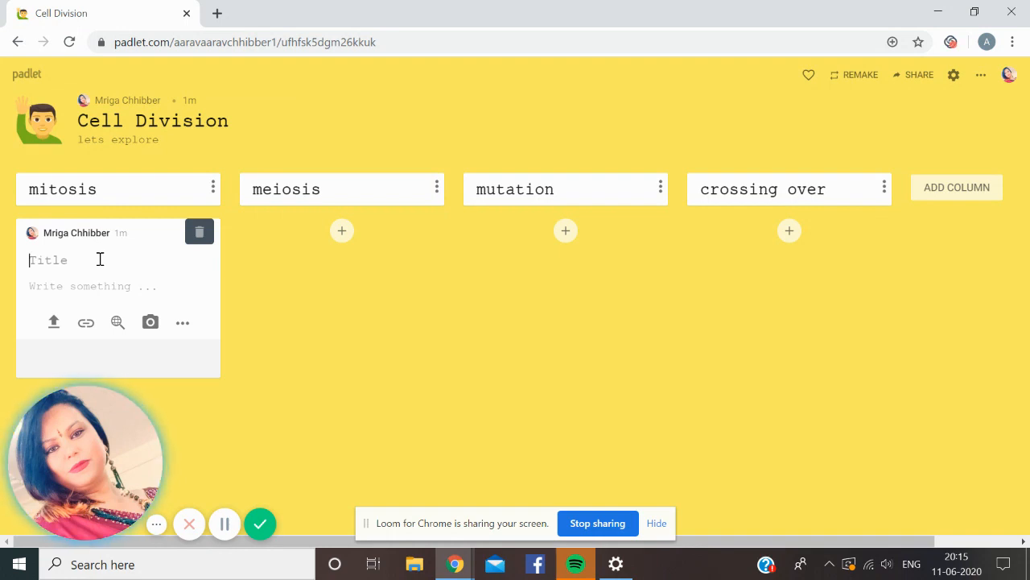
{"action": "type", "text": "sonal"}
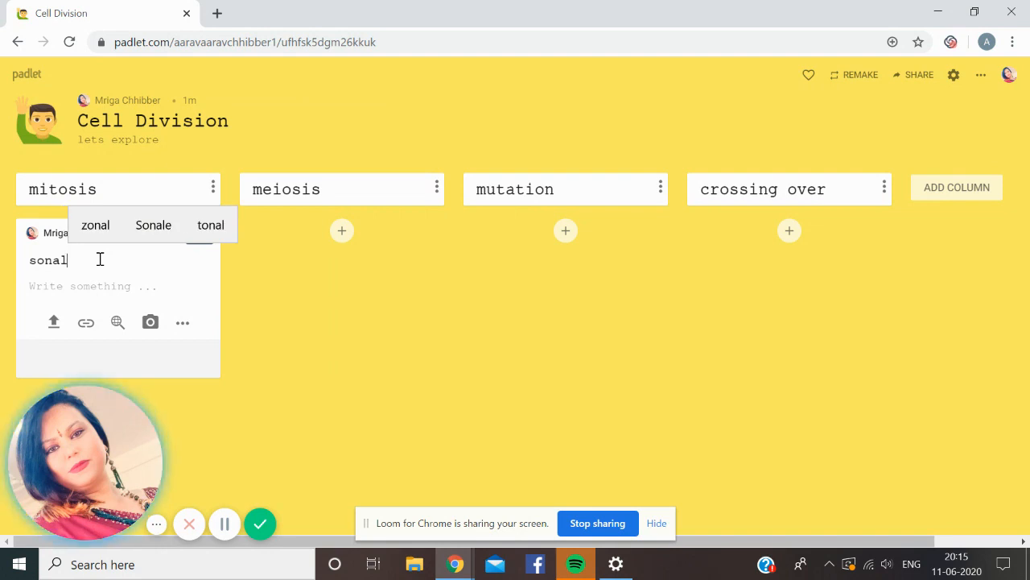
{"action": "left_click", "coordinate": [95, 284]}
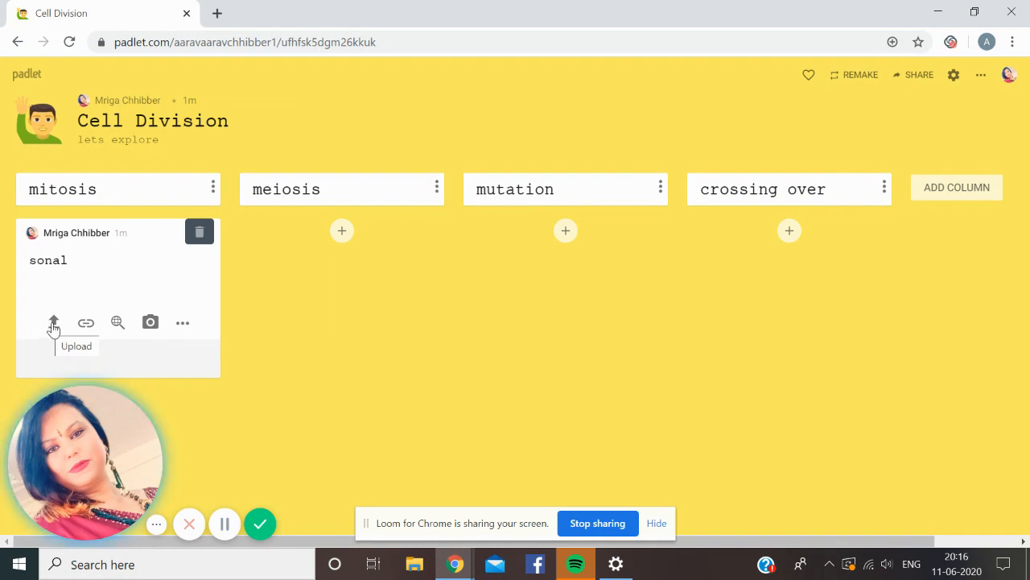
Open the content search for the mitosis post, enter "mitosis" as the search term and switch to image results.
{"action": "left_click", "coordinate": [117, 323]}
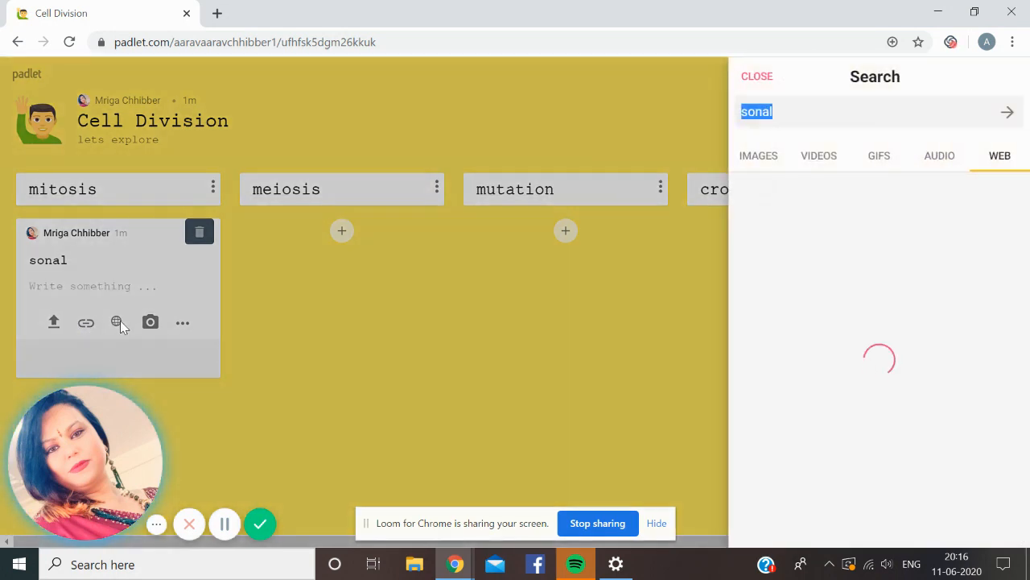
{"action": "left_click", "coordinate": [828, 108]}
{"action": "key", "text": "BackSpace"}
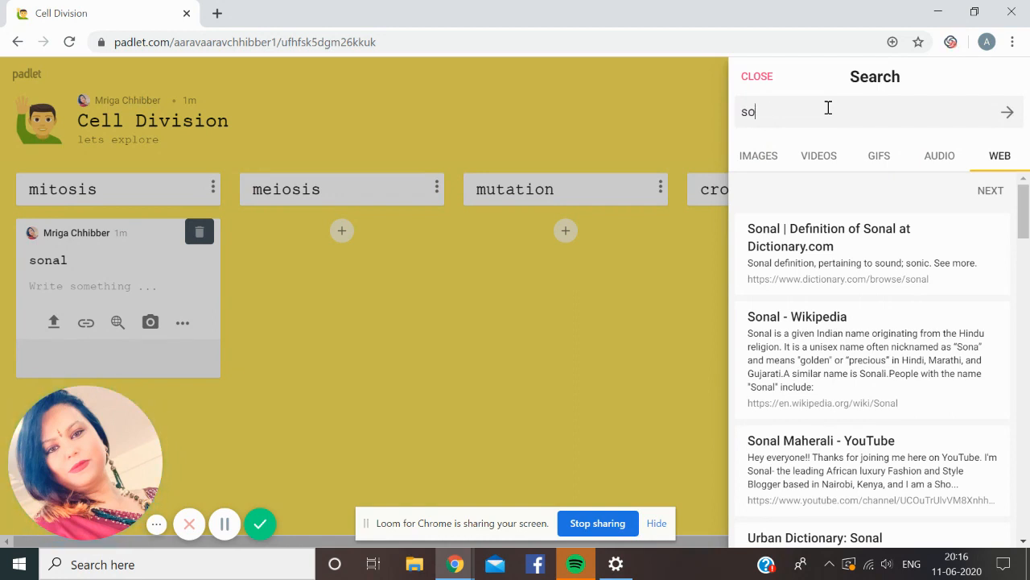
{"action": "type", "text": "mi"}
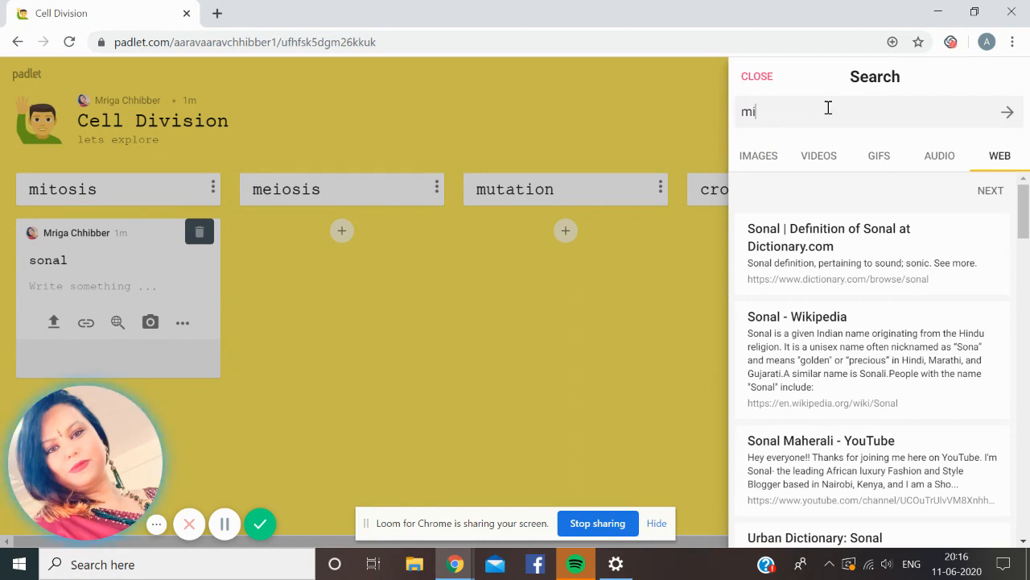
{"action": "type", "text": "tosis"}
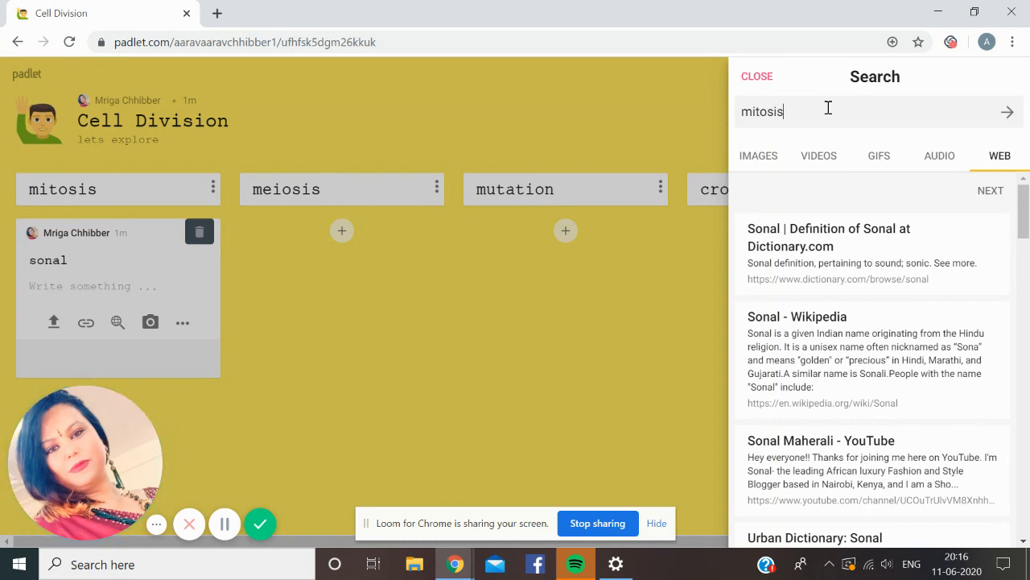
{"action": "left_click", "coordinate": [774, 161]}
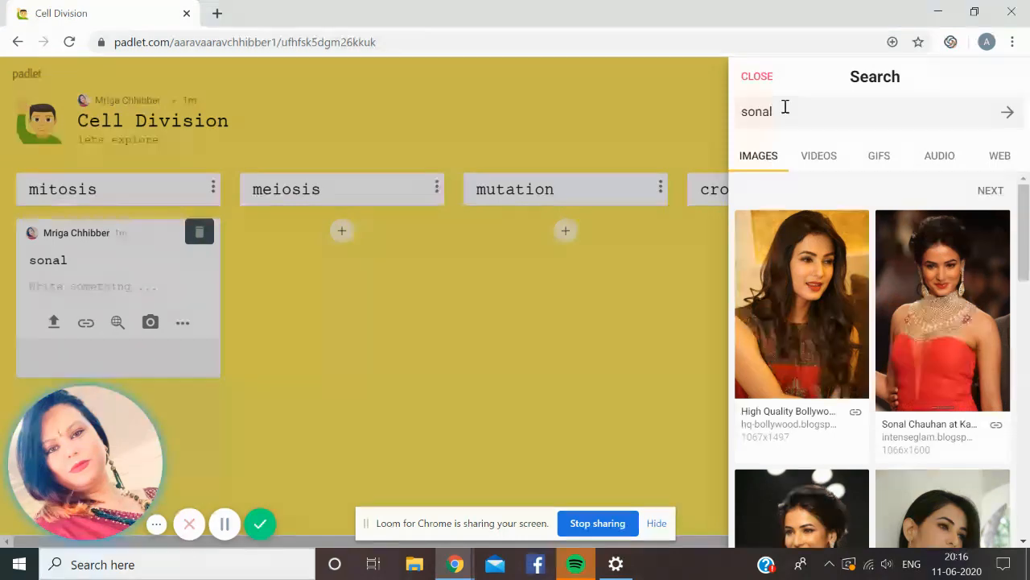
Replace the search term with "mitosis" and attach the YouTube video "Mitosis vs. Meiosis: Side by Side Comparison" to the post.
{"action": "key", "text": "BackSpace"}
{"action": "key", "text": "BackSpace"}
{"action": "key", "text": "BackSpace"}
{"action": "key", "text": "BackSpace"}
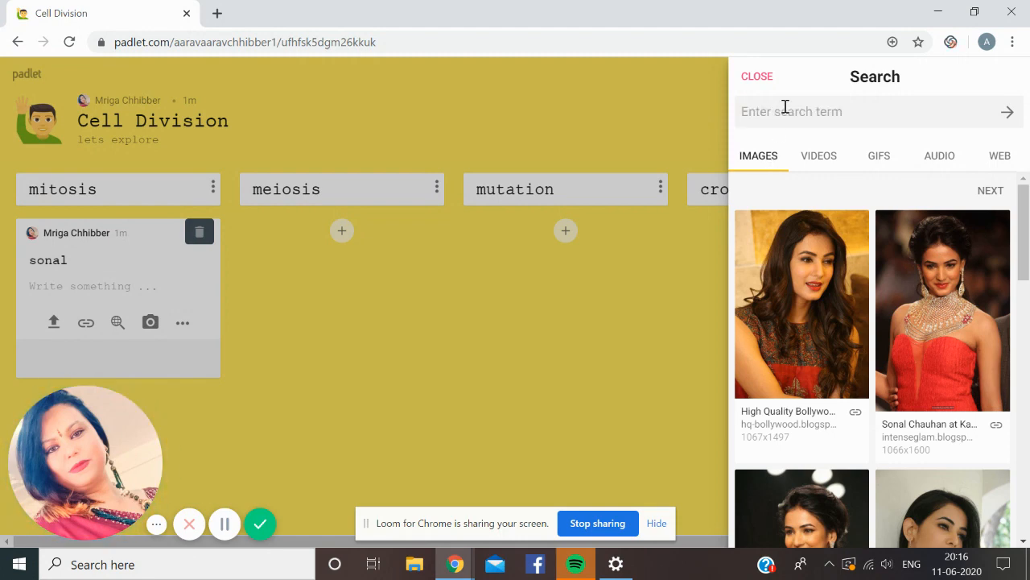
{"action": "type", "text": "mitosis"}
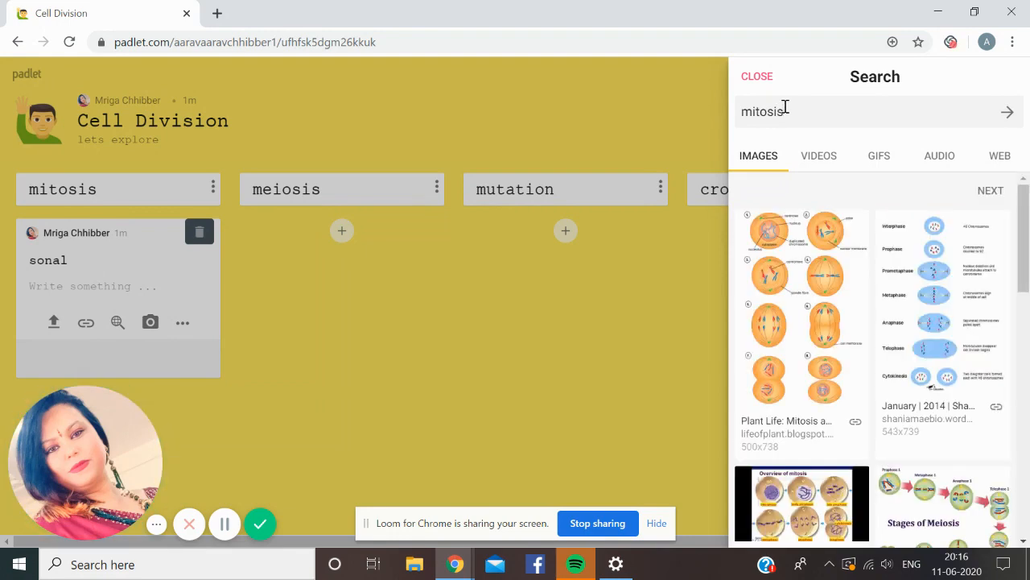
{"action": "left_click", "coordinate": [818, 160]}
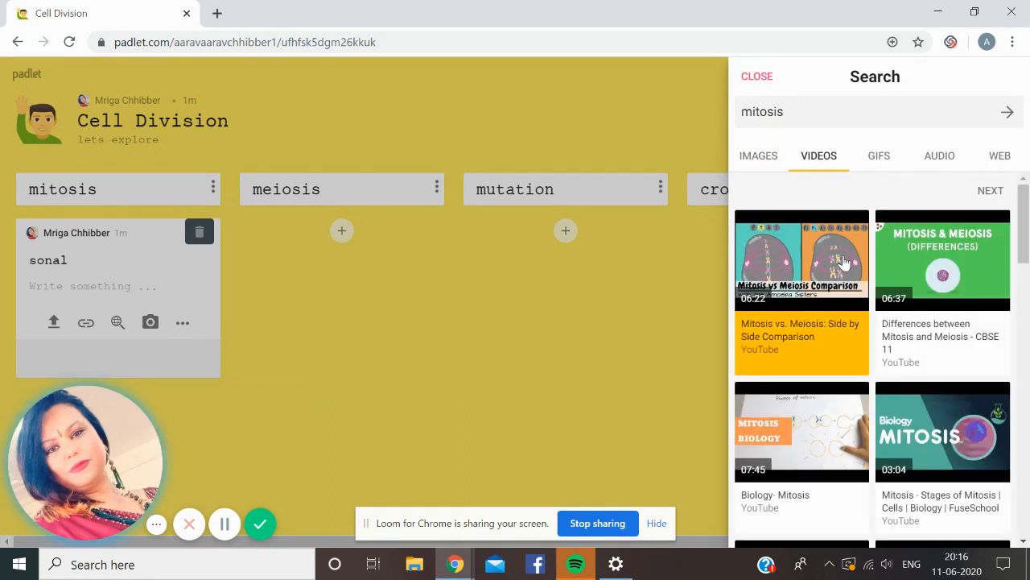
{"action": "left_click", "coordinate": [791, 256]}
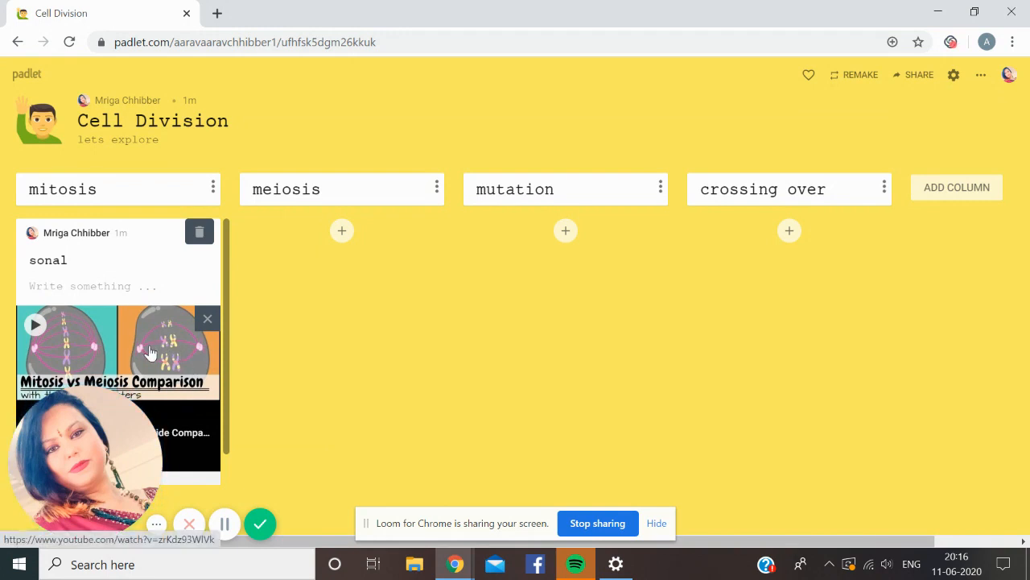
Create a post in the meiosis column with a person's first name as its title and open its content search.
{"action": "left_click", "coordinate": [336, 240]}
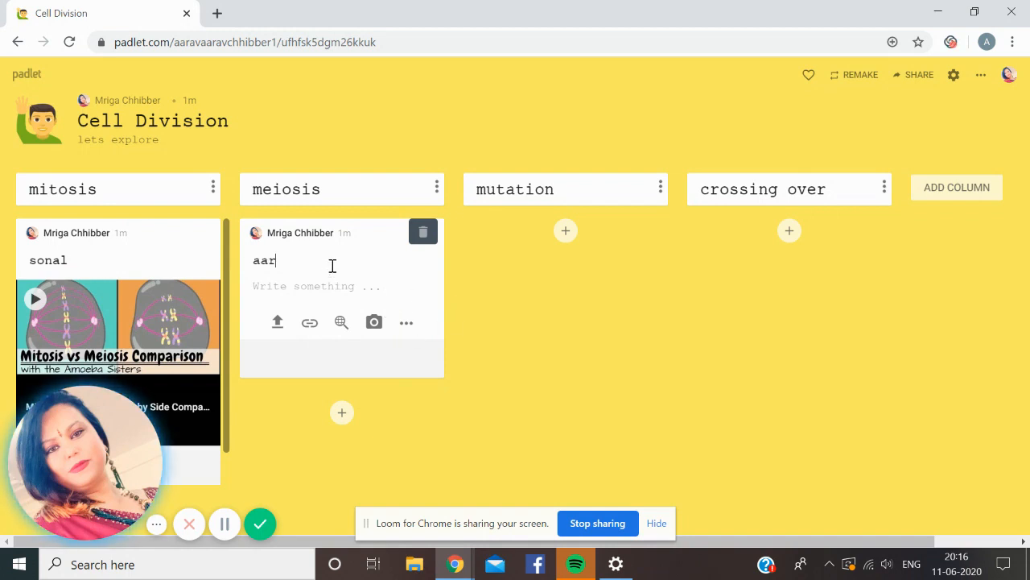
{"action": "type", "text": "v"}
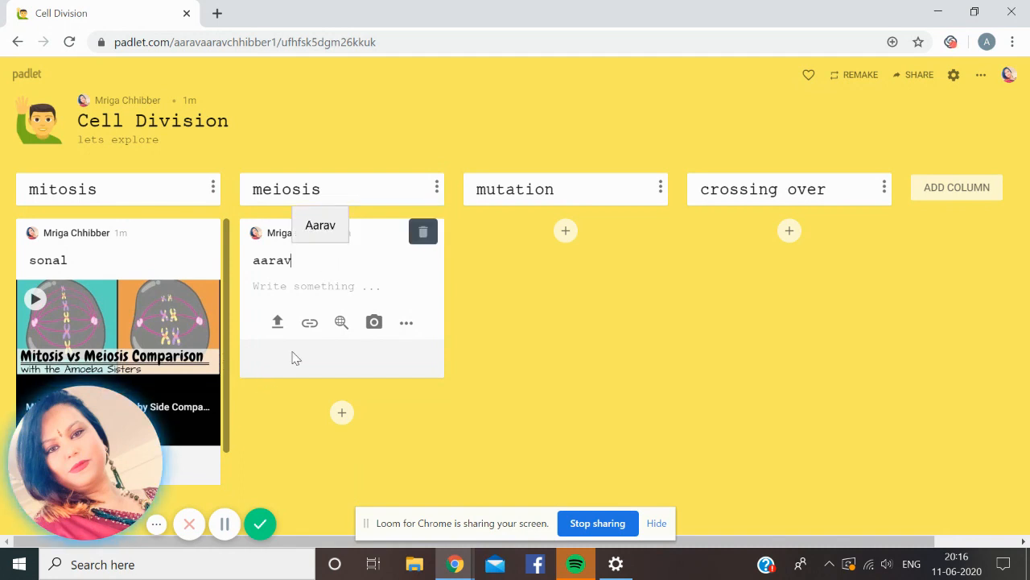
{"action": "left_click", "coordinate": [341, 323]}
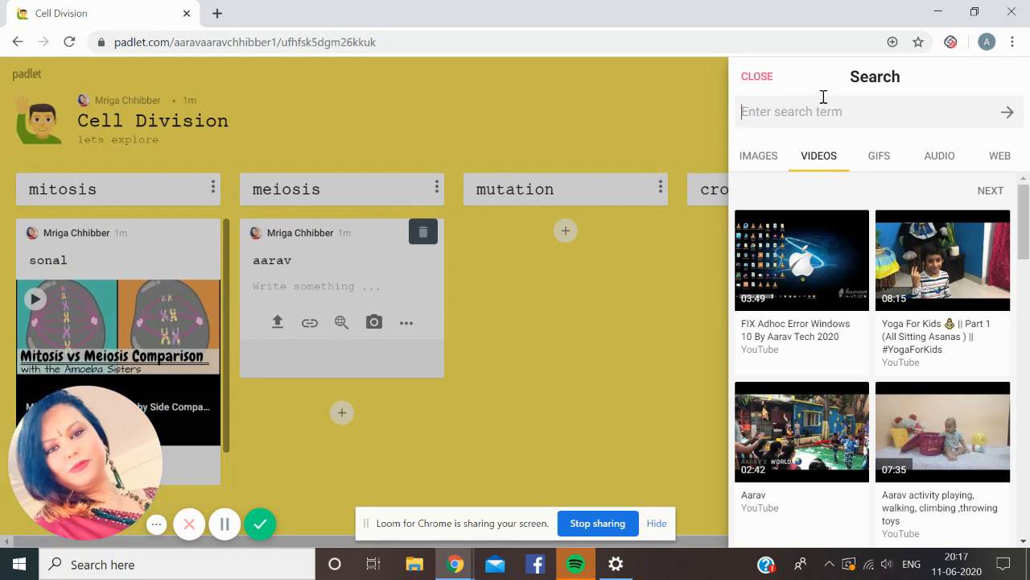
{"action": "type", "text": "meiosis"}
{"action": "key", "text": "Return"}
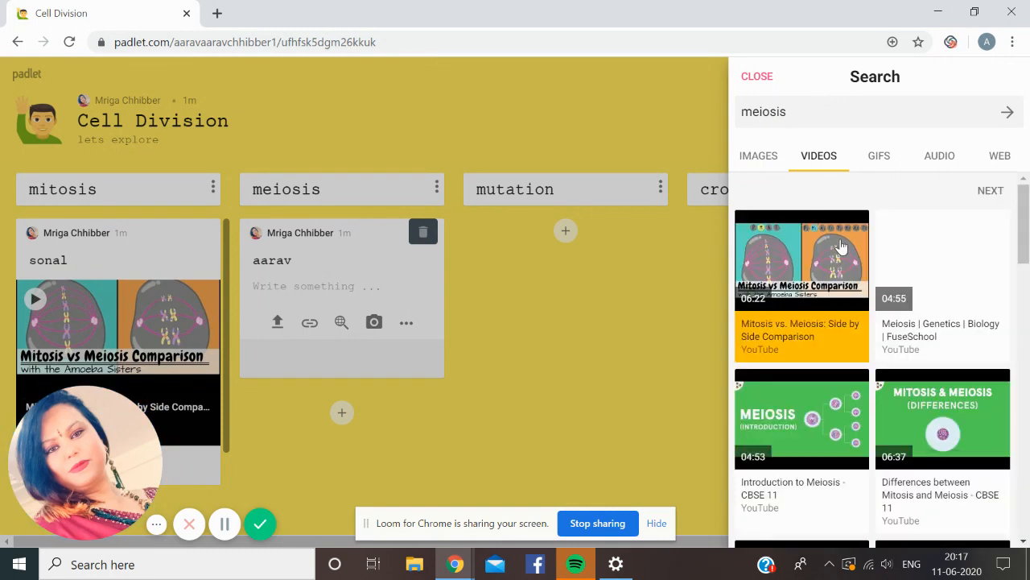
{"action": "left_click", "coordinate": [879, 159]}
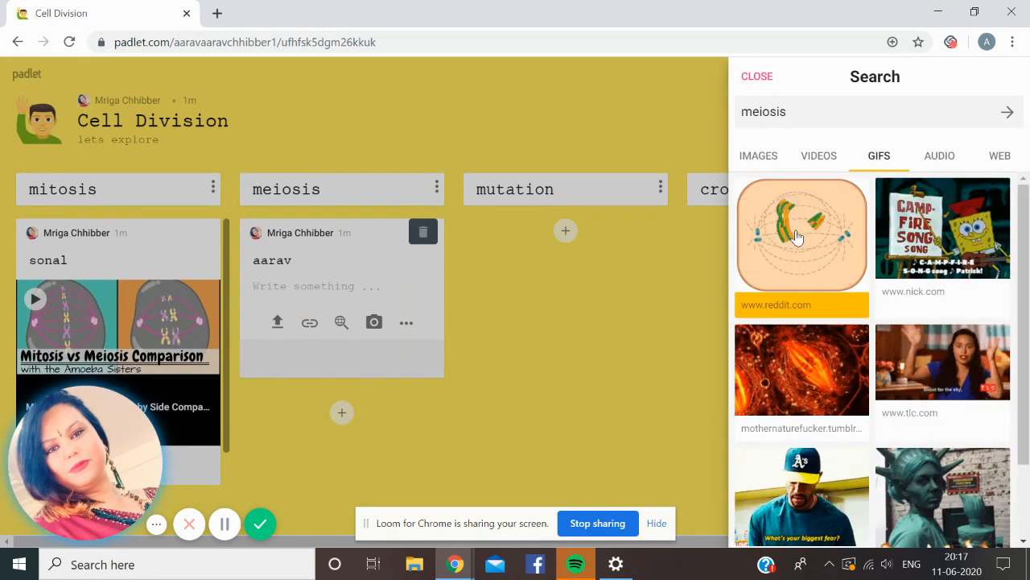
{"action": "left_click", "coordinate": [795, 235]}
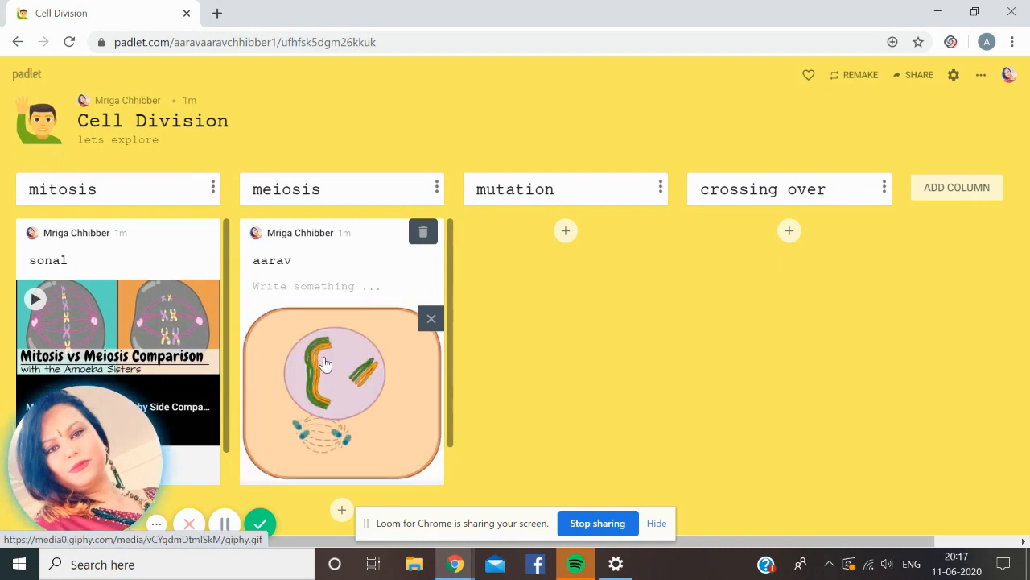
{"action": "scroll", "coordinate": [329, 373], "scroll_direction": "down", "scroll_amount": 1}
{"action": "scroll", "coordinate": [328, 373], "scroll_direction": "up", "scroll_amount": 1}
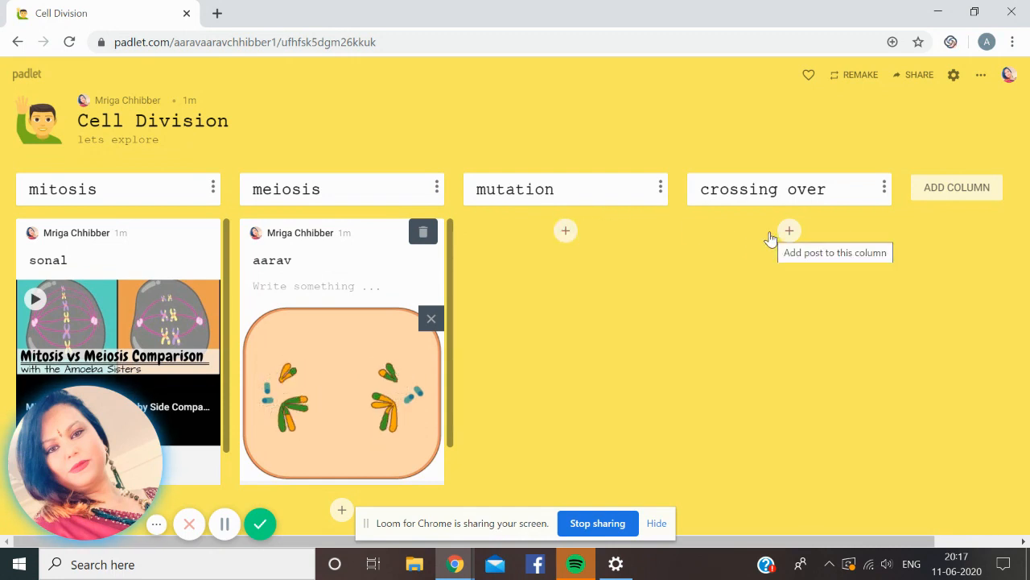
Create a post in the mutation column with a person's first name as its title and open its content search.
{"action": "left_click", "coordinate": [565, 231]}
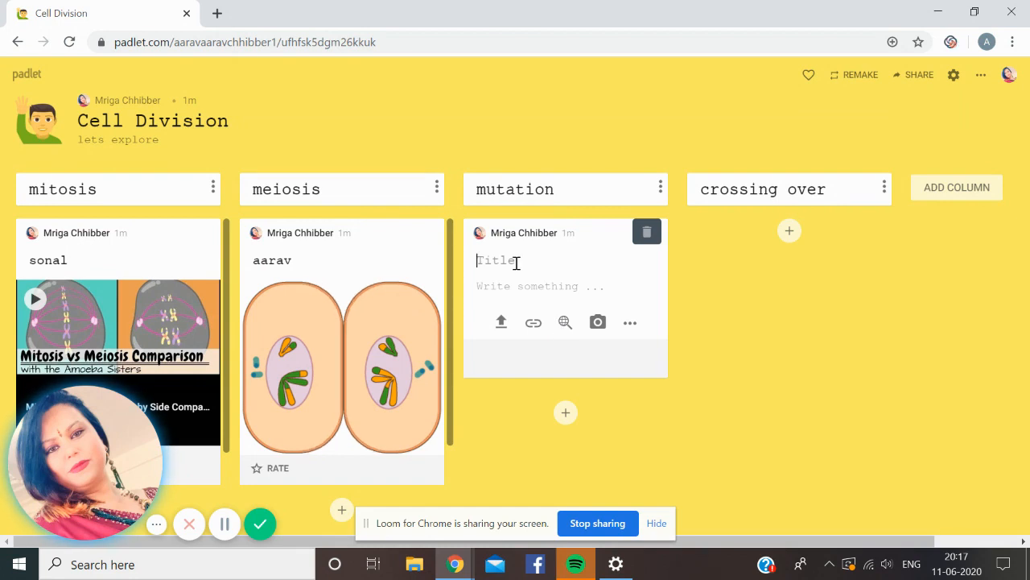
{"action": "type", "text": "chavi"}
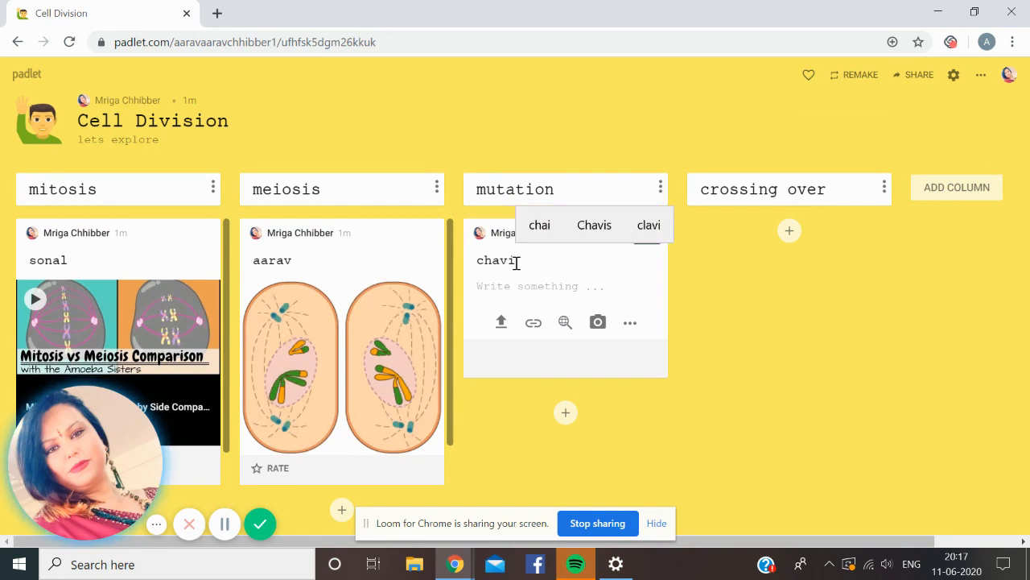
{"action": "left_click", "coordinate": [565, 323]}
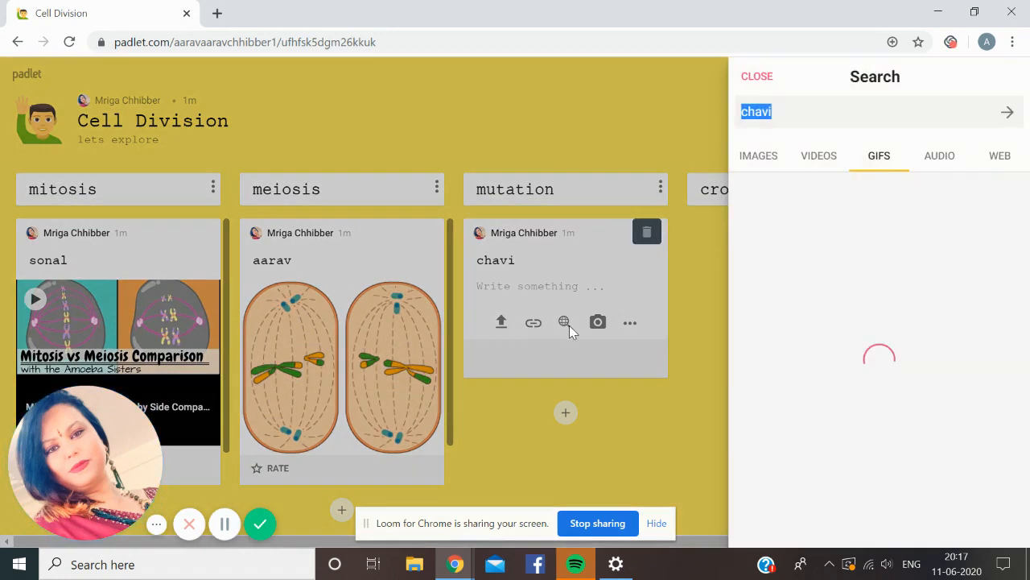
Search the web for "mutation", attach Britannica's "mutation | Definition, Causes, Types, & Facts" to the mutation post, and check the linked article.
{"action": "key", "text": "BackSpace"}
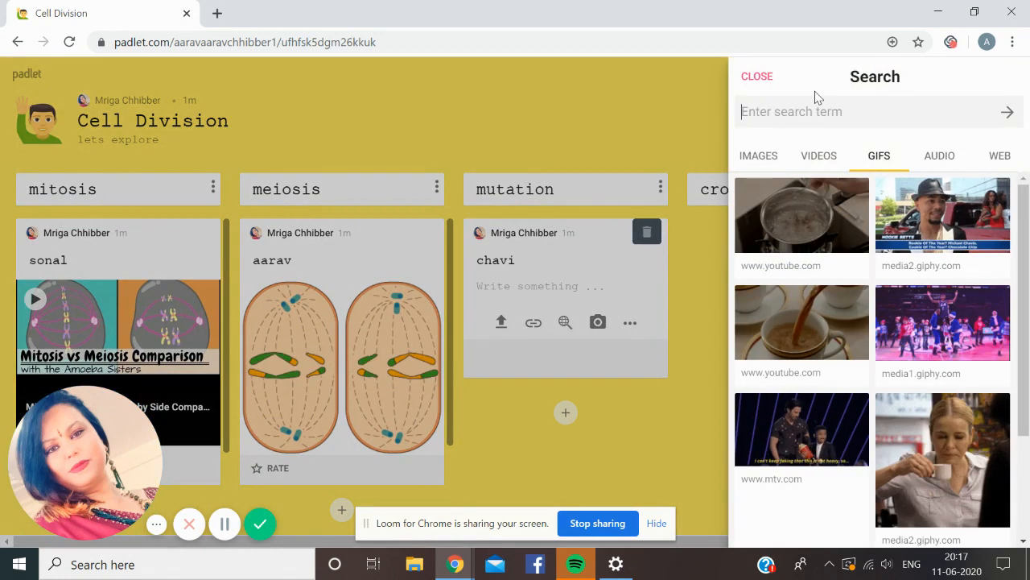
{"action": "type", "text": "mutation"}
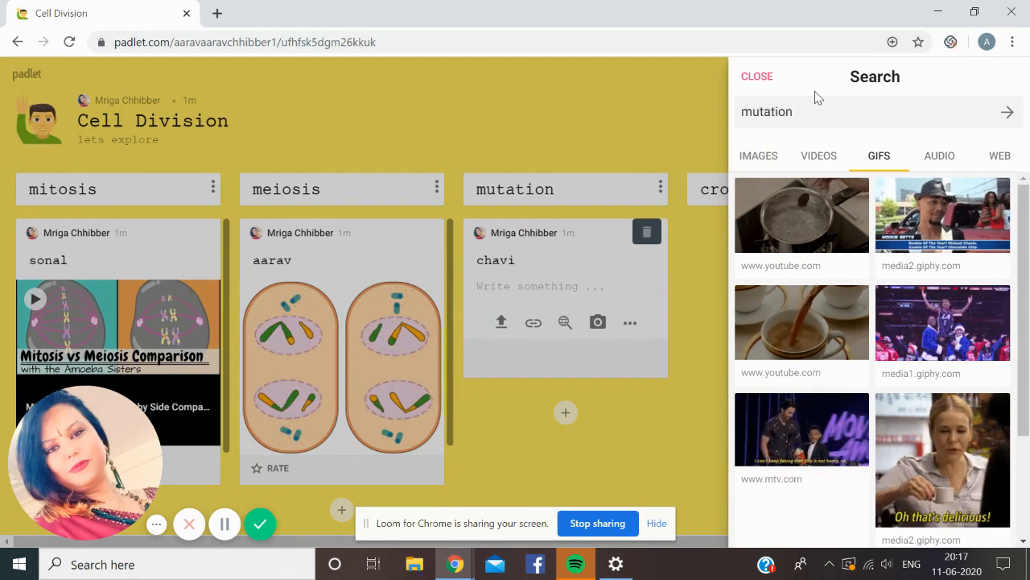
{"action": "key", "text": "Return"}
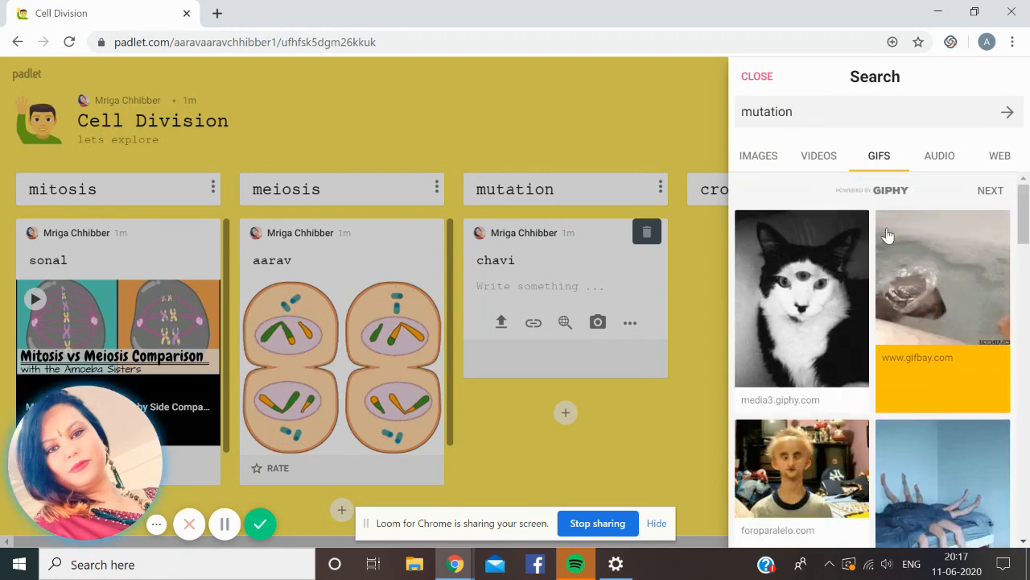
{"action": "left_click", "coordinate": [999, 157]}
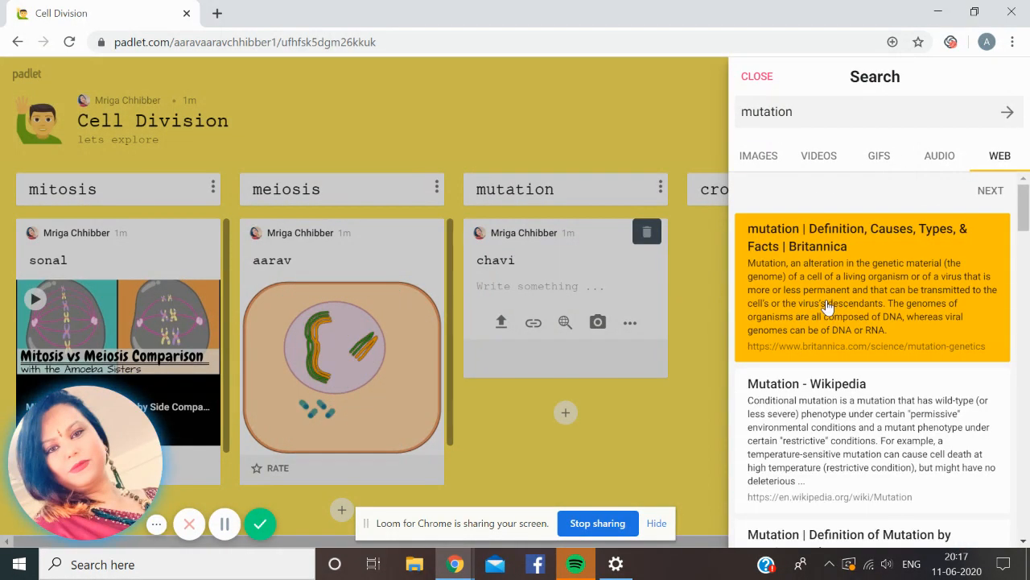
{"action": "left_click", "coordinate": [828, 305]}
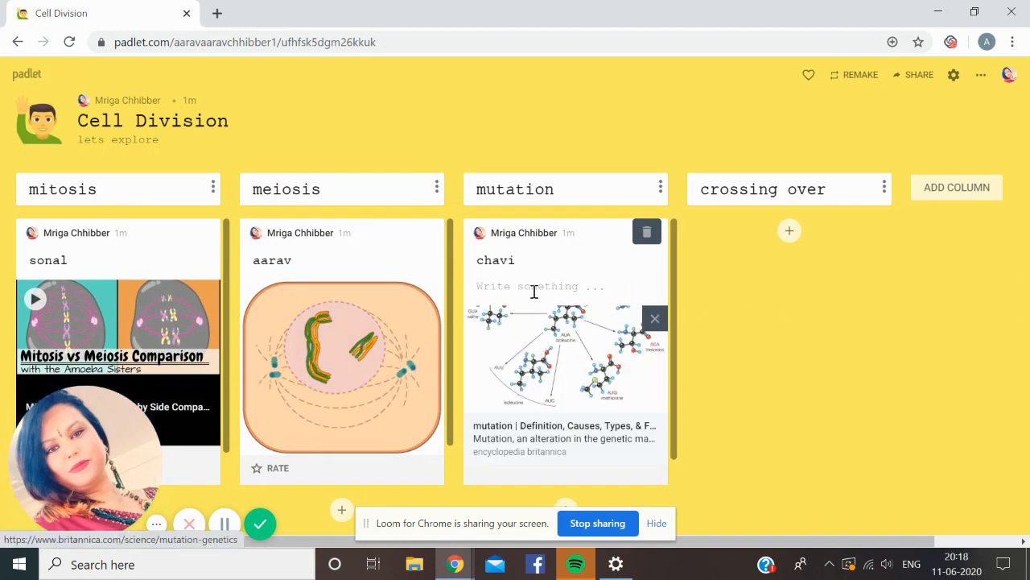
{"action": "left_click", "coordinate": [561, 369]}
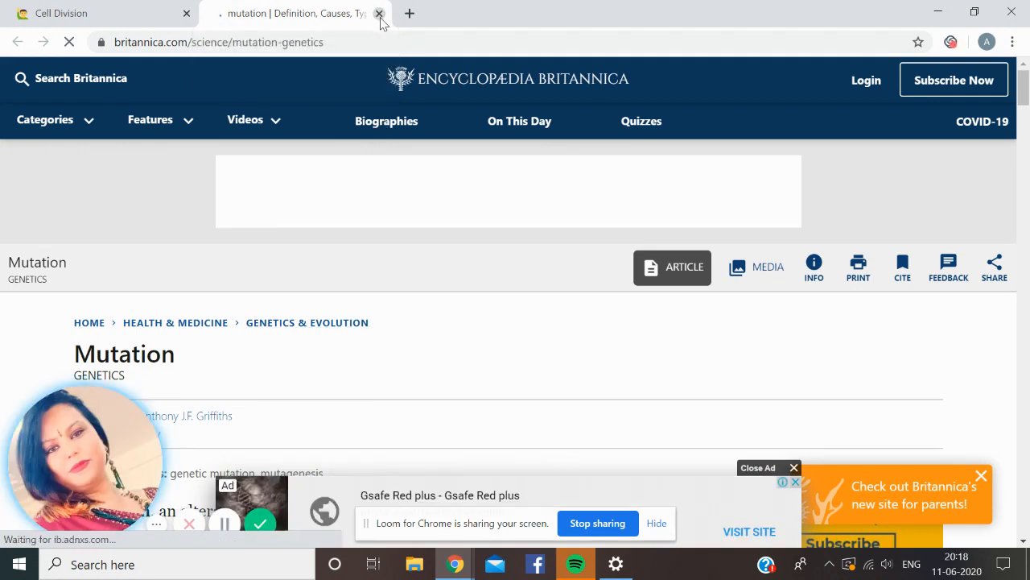
{"action": "left_click", "coordinate": [379, 13]}
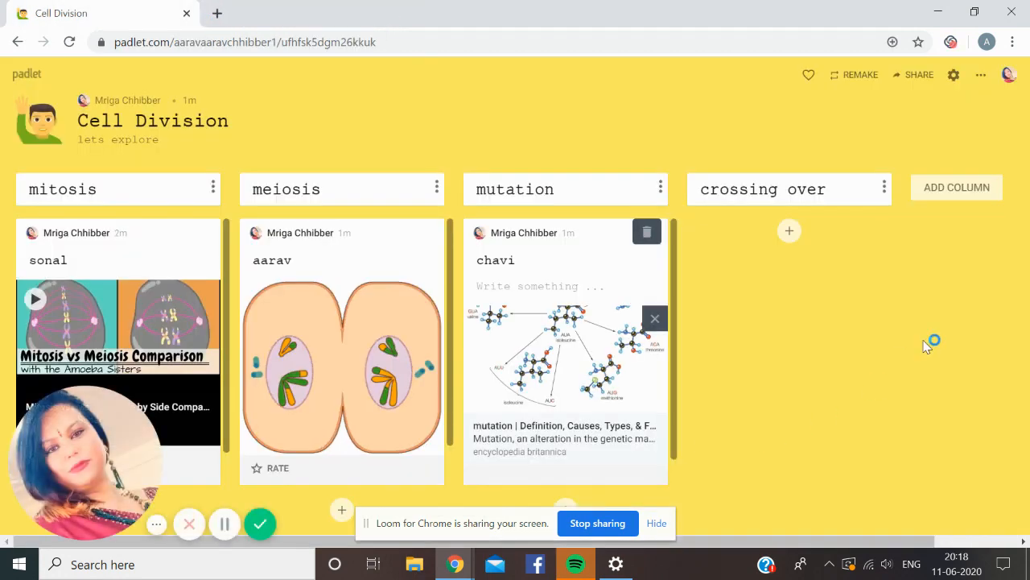
Create a post in the crossing over column with a person's first name as its title and open its content search.
{"action": "left_click", "coordinate": [787, 233]}
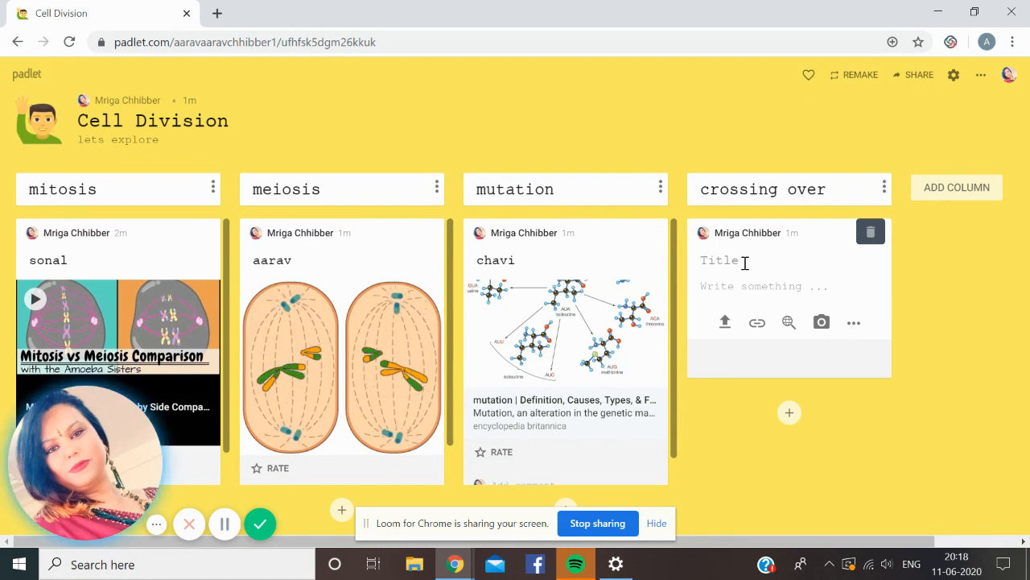
{"action": "type", "text": "hena"}
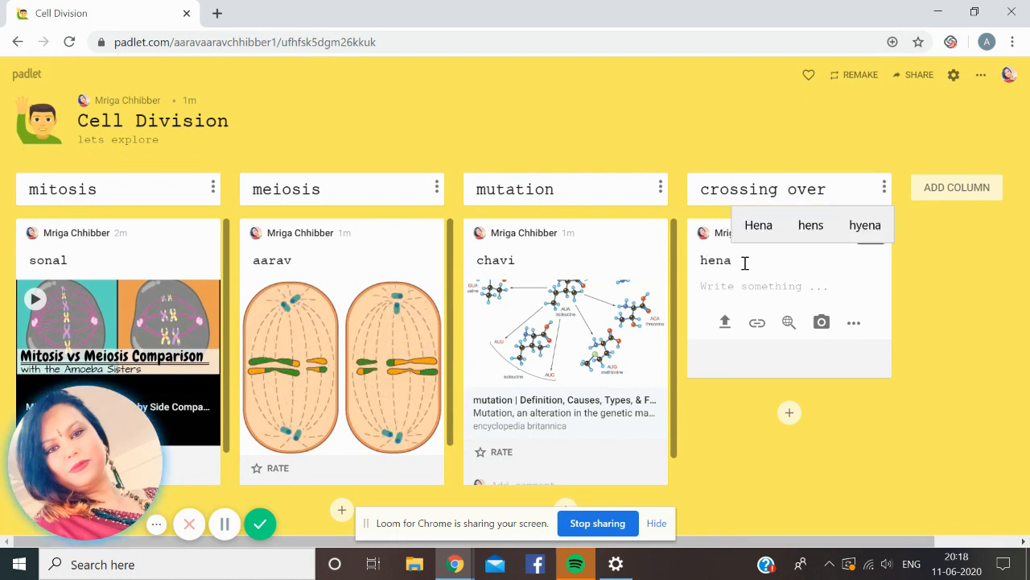
{"action": "left_click", "coordinate": [789, 322]}
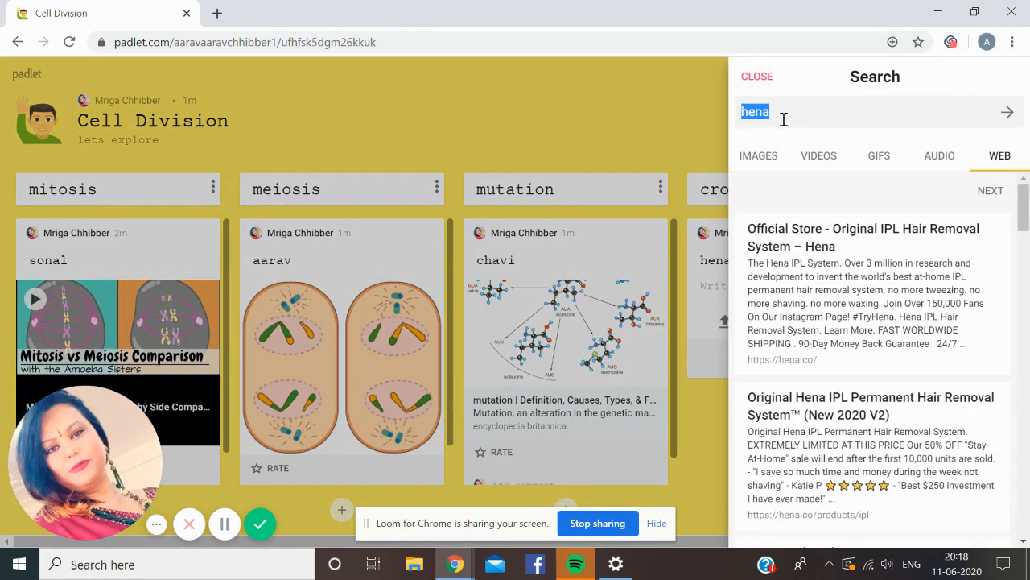
Search the web for "crossing over" and attach the "Crossing Over (2009) - IMDb" result to the crossing over post.
{"action": "key", "text": "BackSpace"}
{"action": "type", "text": "cr"}
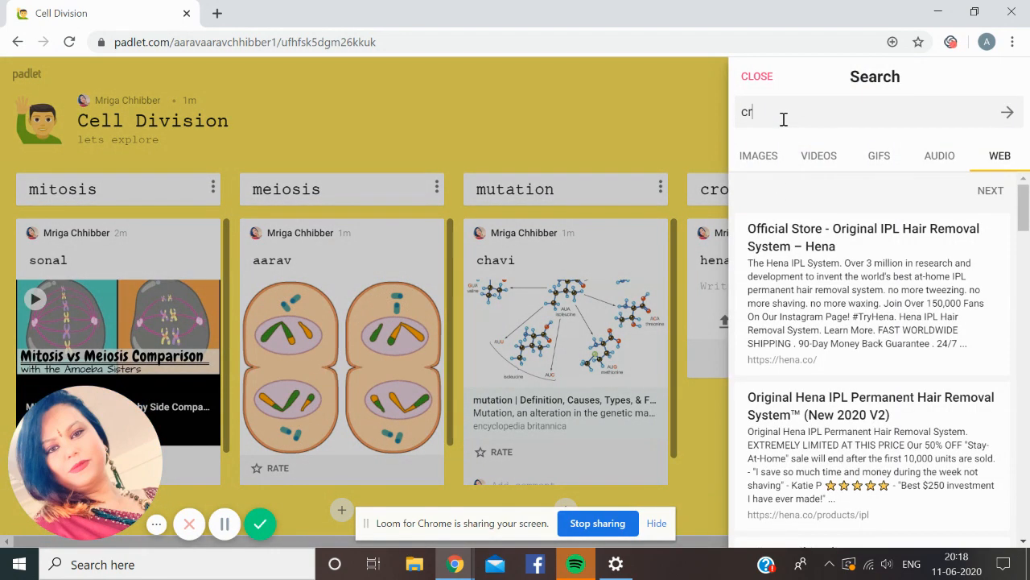
{"action": "type", "text": "ossing"}
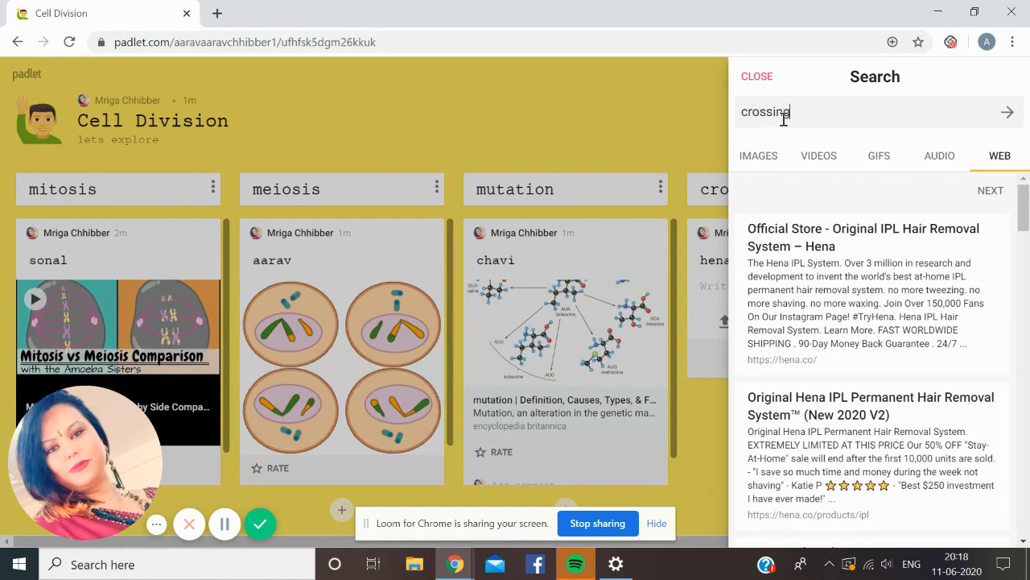
{"action": "type", "text": " over"}
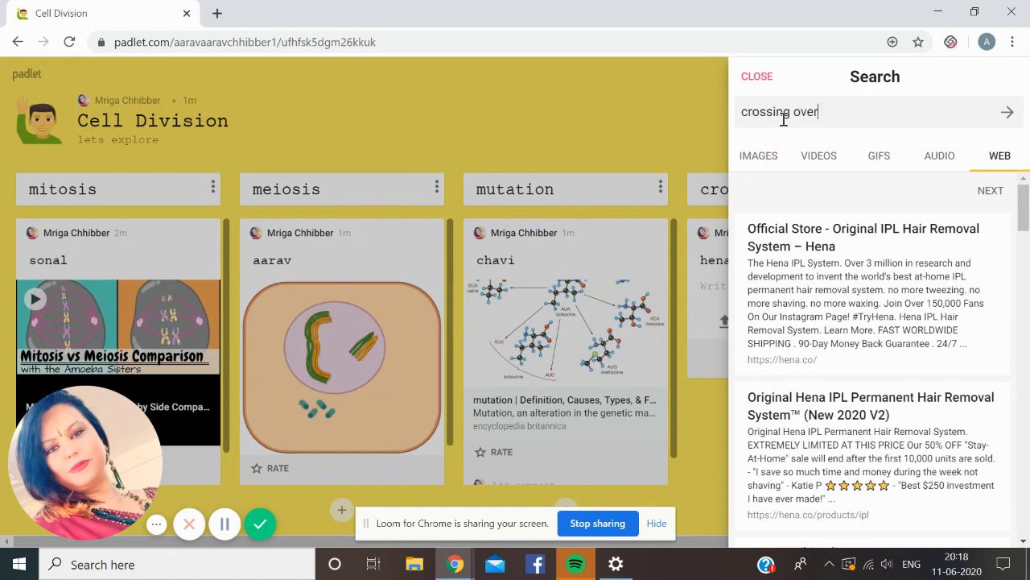
{"action": "key", "text": "Return"}
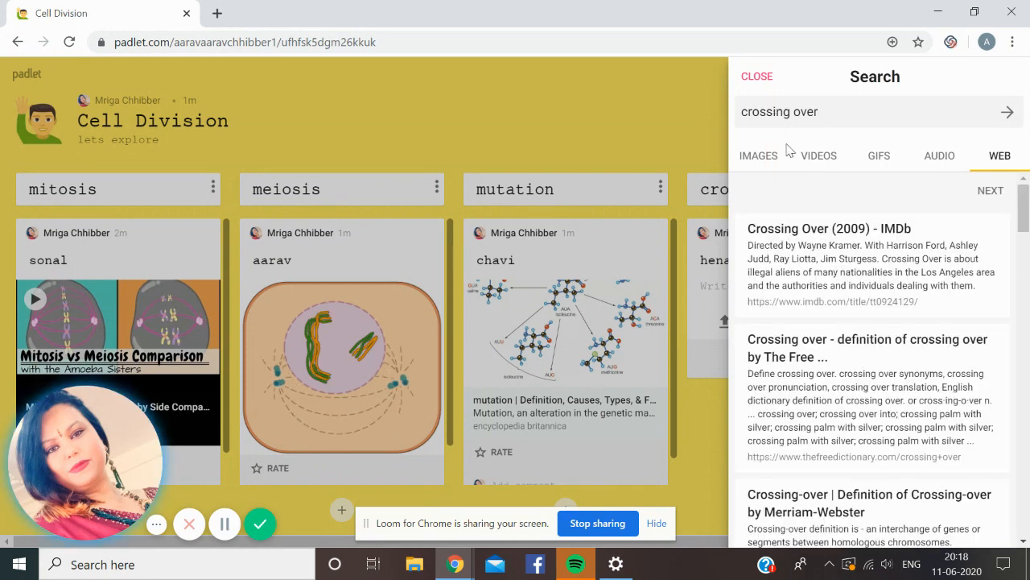
{"action": "left_click", "coordinate": [863, 266]}
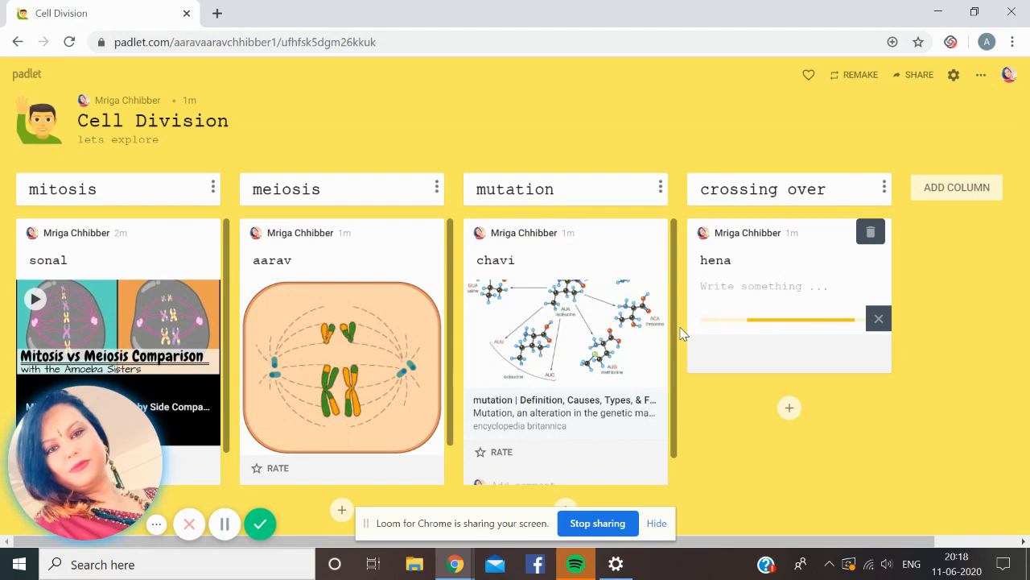
{"action": "left_click", "coordinate": [660, 524]}
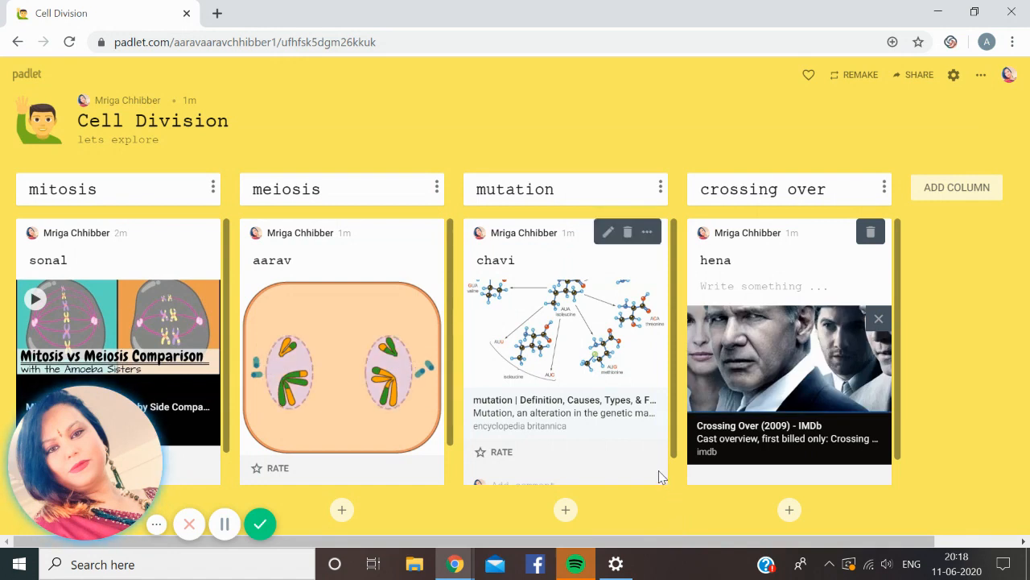
Delete the post in the crossing over column.
{"action": "scroll", "coordinate": [667, 459], "scroll_direction": "down", "scroll_amount": 1}
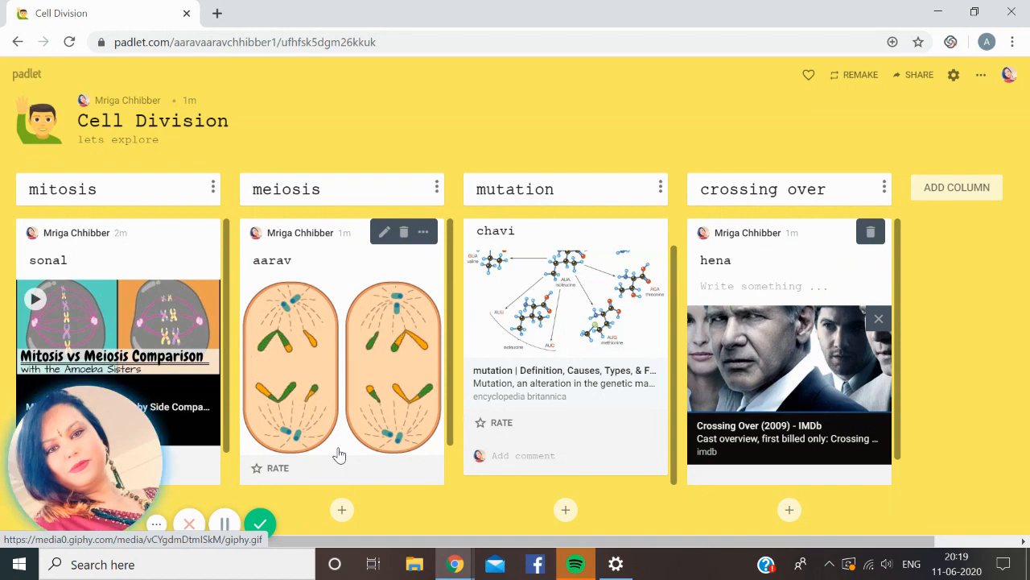
{"action": "left_click", "coordinate": [868, 235]}
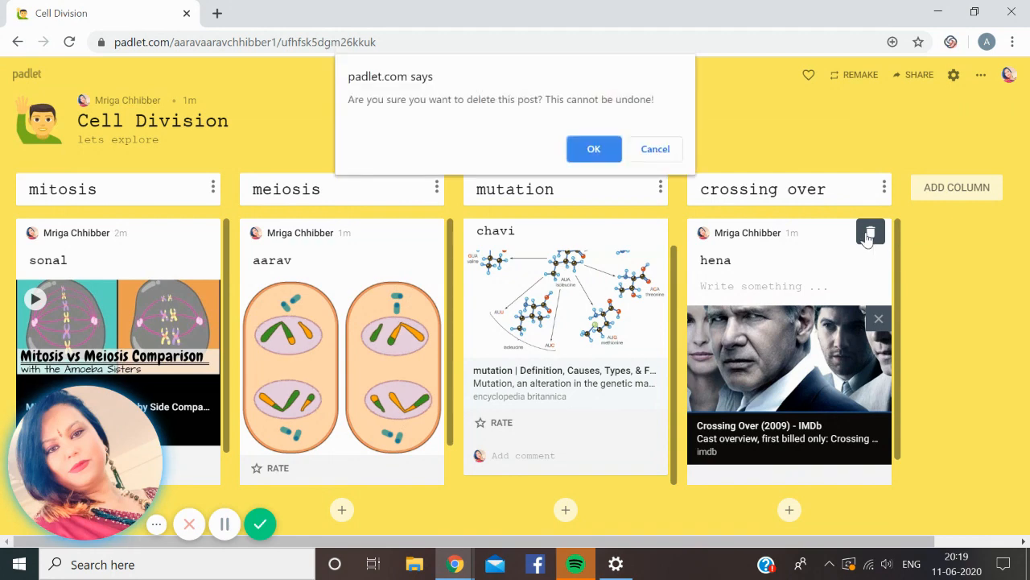
{"action": "left_click", "coordinate": [575, 157]}
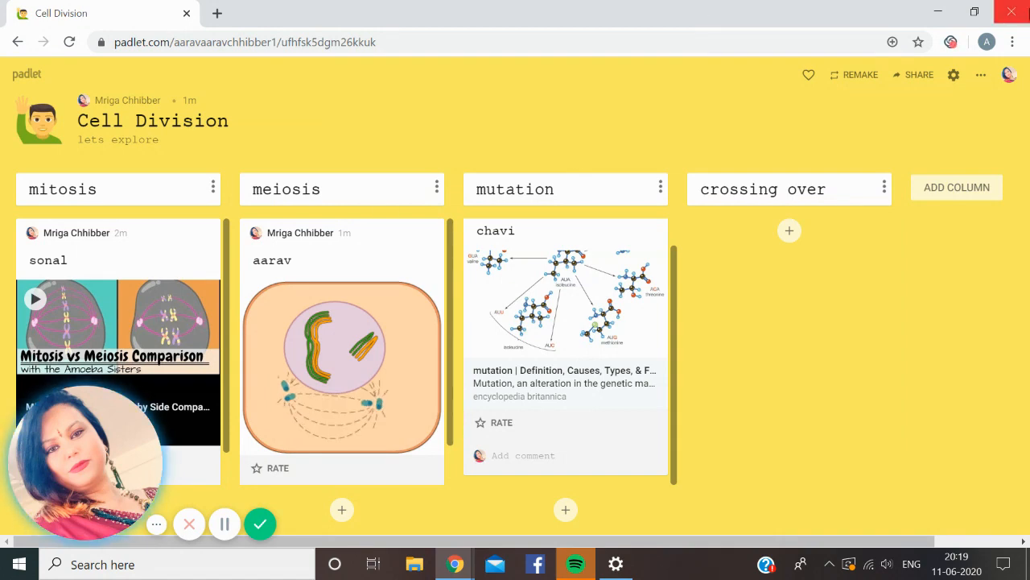
Export the padlet as a PDF with A4 page size and portrait orientation.
{"action": "left_click", "coordinate": [984, 76]}
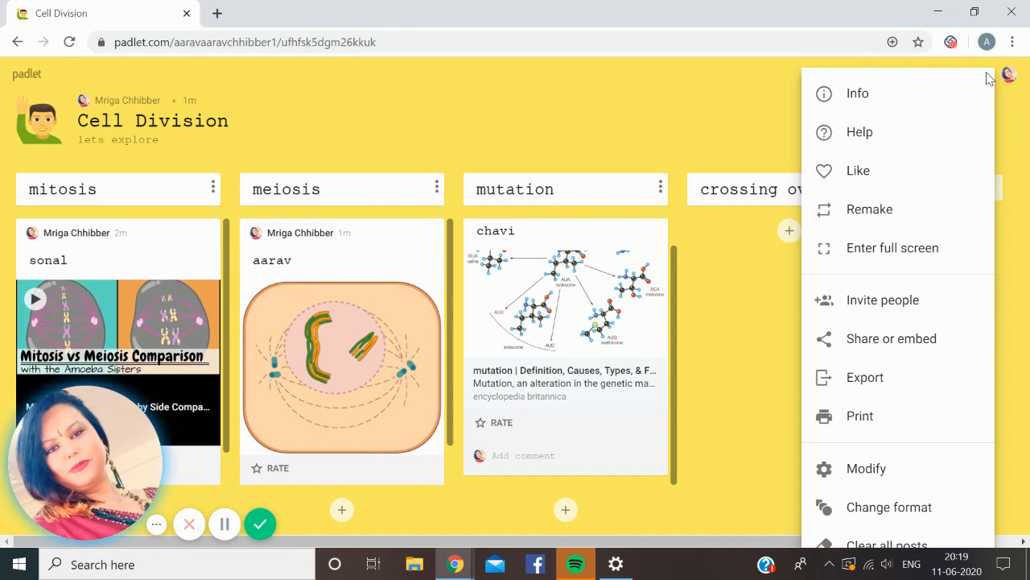
{"action": "left_click", "coordinate": [896, 342]}
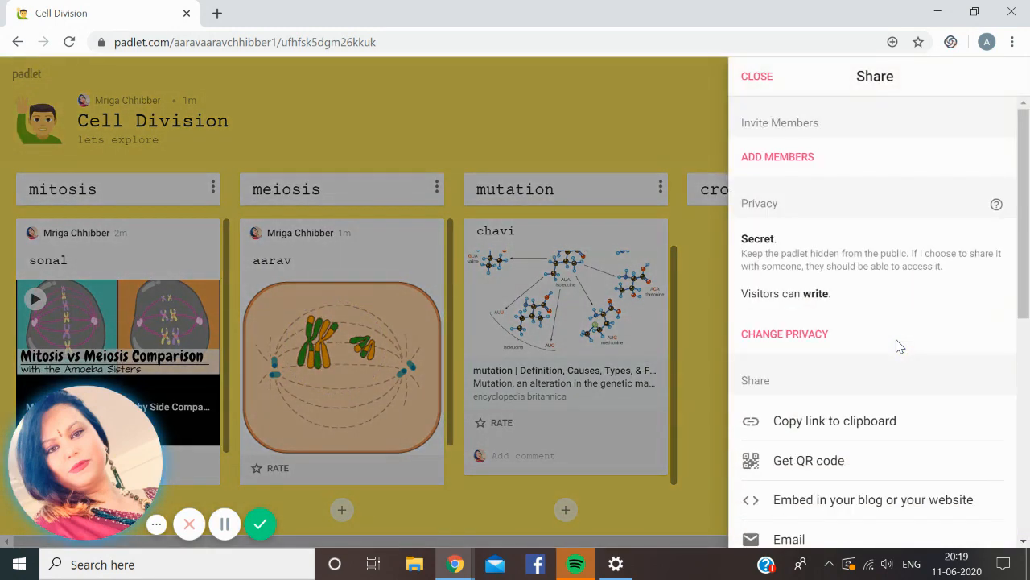
{"action": "scroll", "coordinate": [898, 345], "scroll_direction": "down", "scroll_amount": 4}
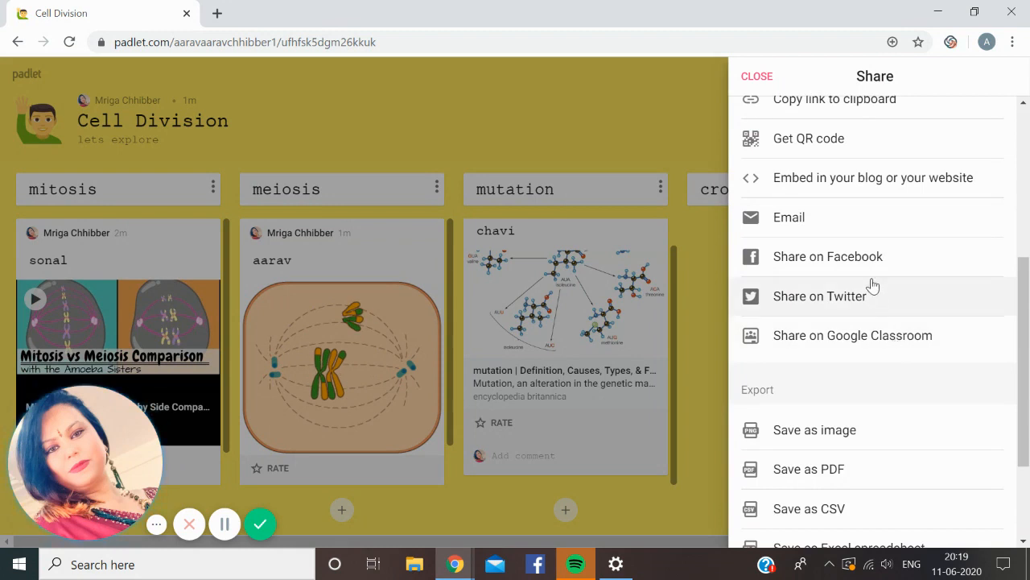
{"action": "scroll", "coordinate": [834, 469], "scroll_direction": "down", "scroll_amount": 3}
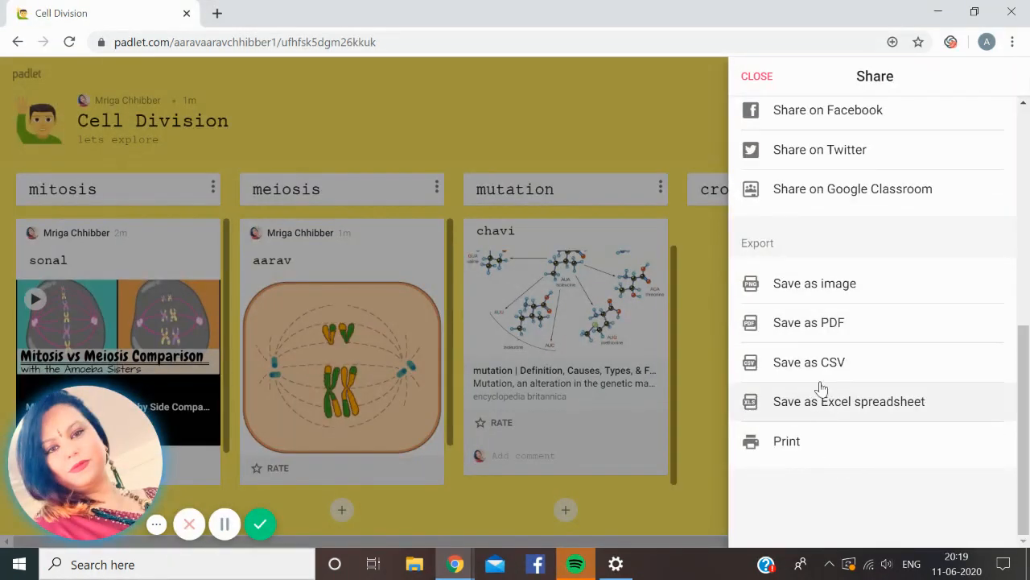
{"action": "left_click", "coordinate": [826, 325]}
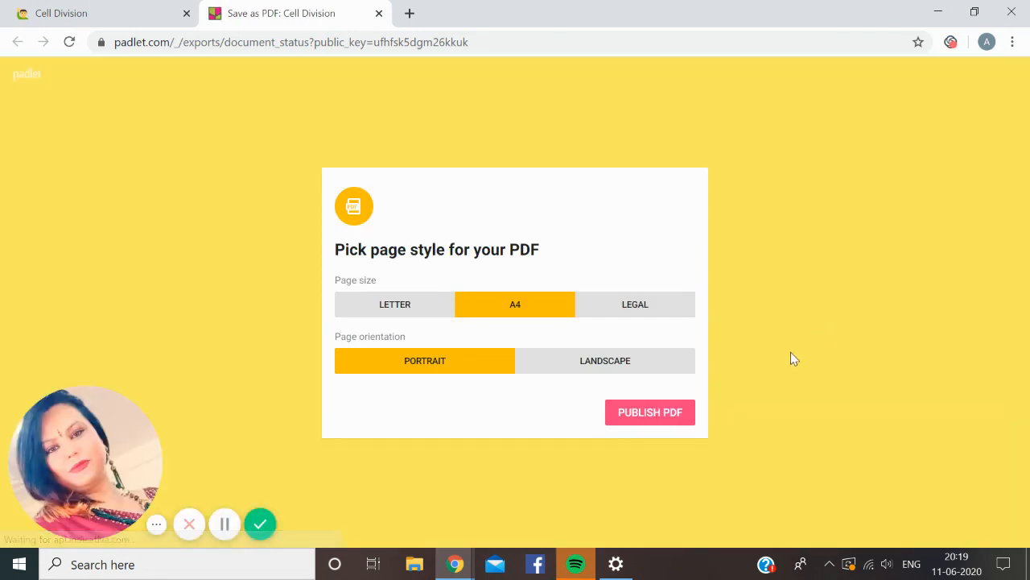
{"action": "left_click", "coordinate": [681, 415]}
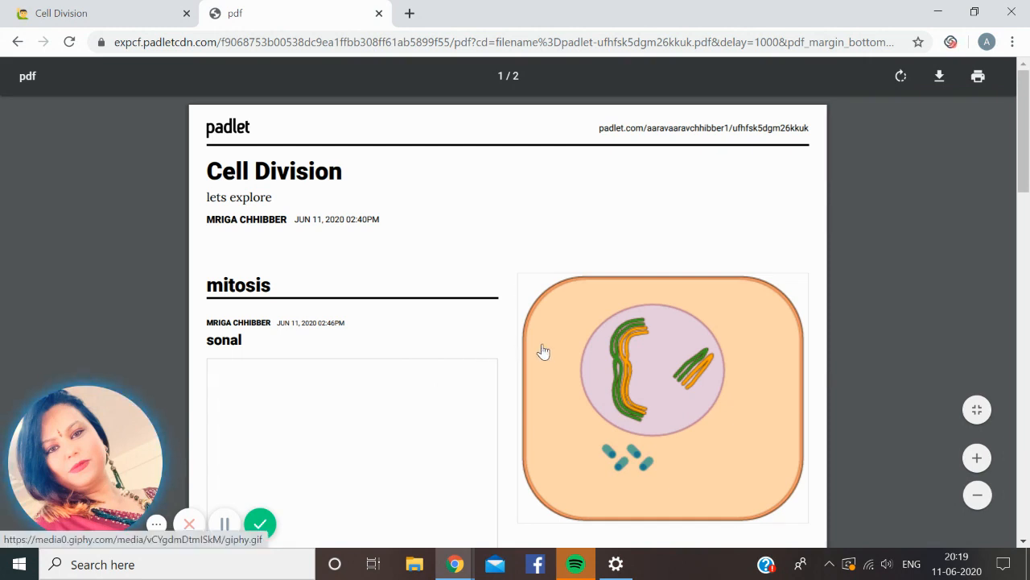
Follow the cell division GIF's link in the exported PDF to its GIPHY page and return to the PDF.
{"action": "scroll", "coordinate": [542, 351], "scroll_direction": "down", "scroll_amount": 2}
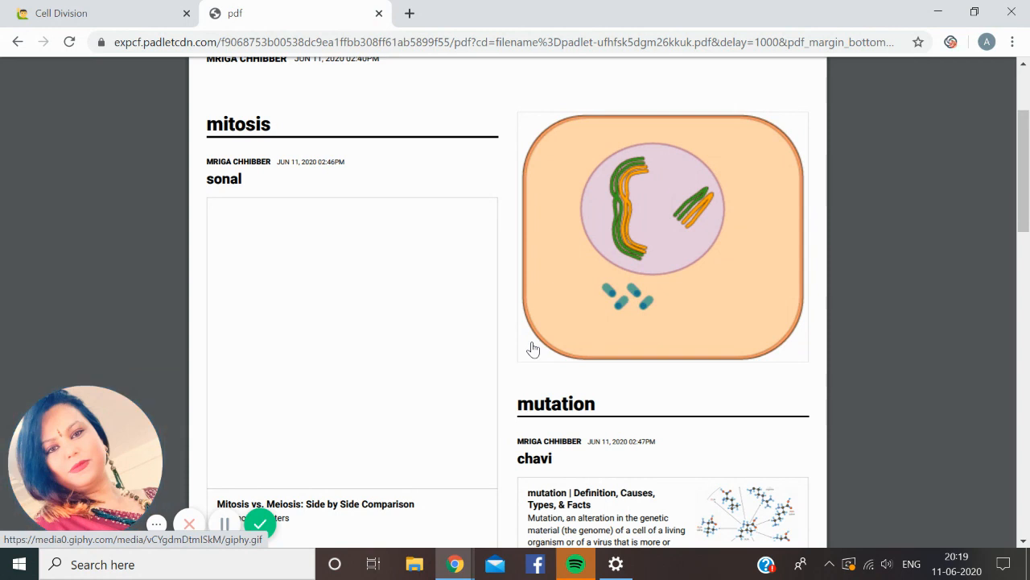
{"action": "left_click", "coordinate": [628, 259]}
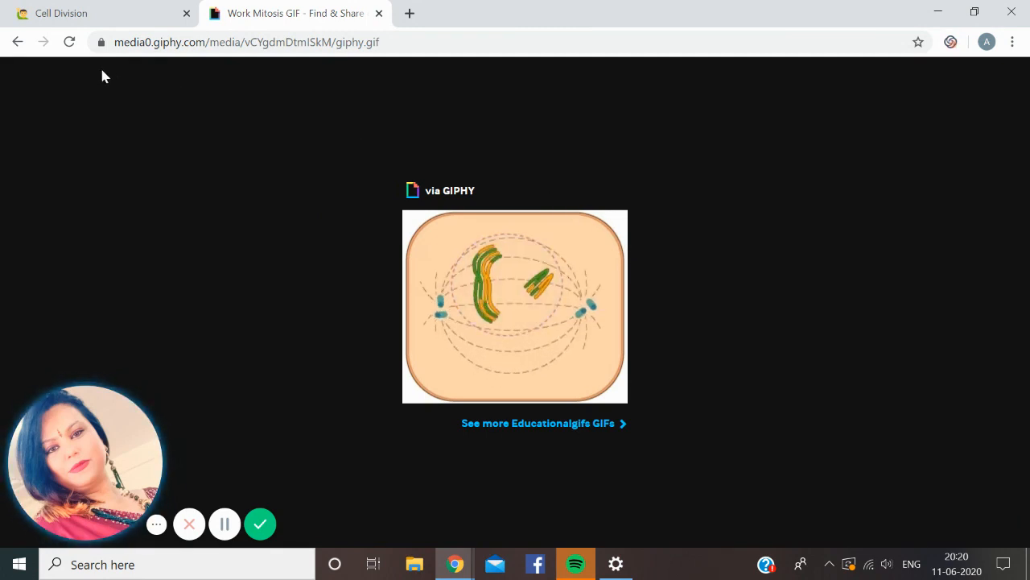
{"action": "left_click", "coordinate": [16, 42]}
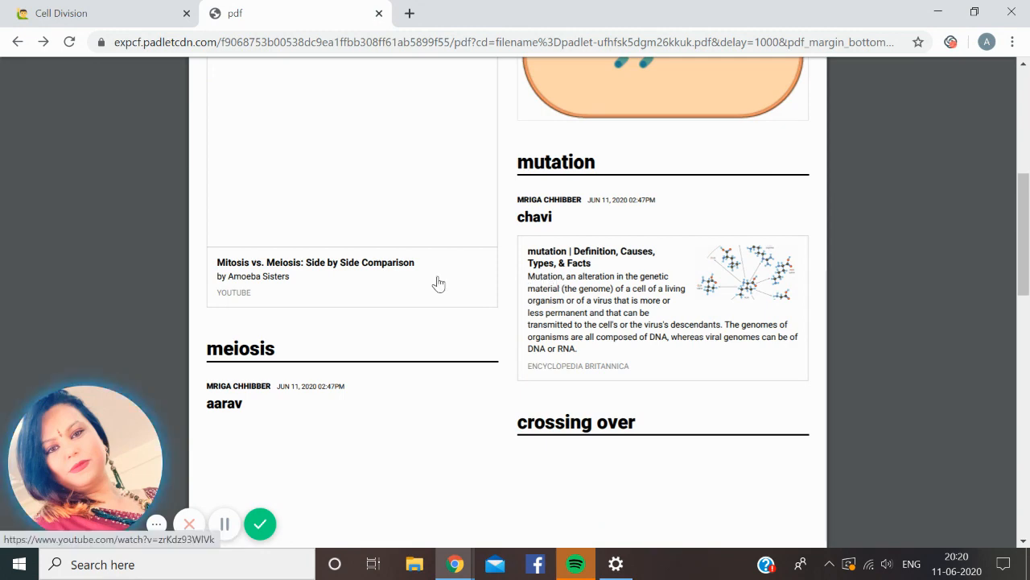
Follow the "Mitosis vs. Meiosis: Side by Side Comparison" link in the PDF to its YouTube video and return to the PDF.
{"action": "scroll", "coordinate": [434, 283], "scroll_direction": "down", "scroll_amount": 2}
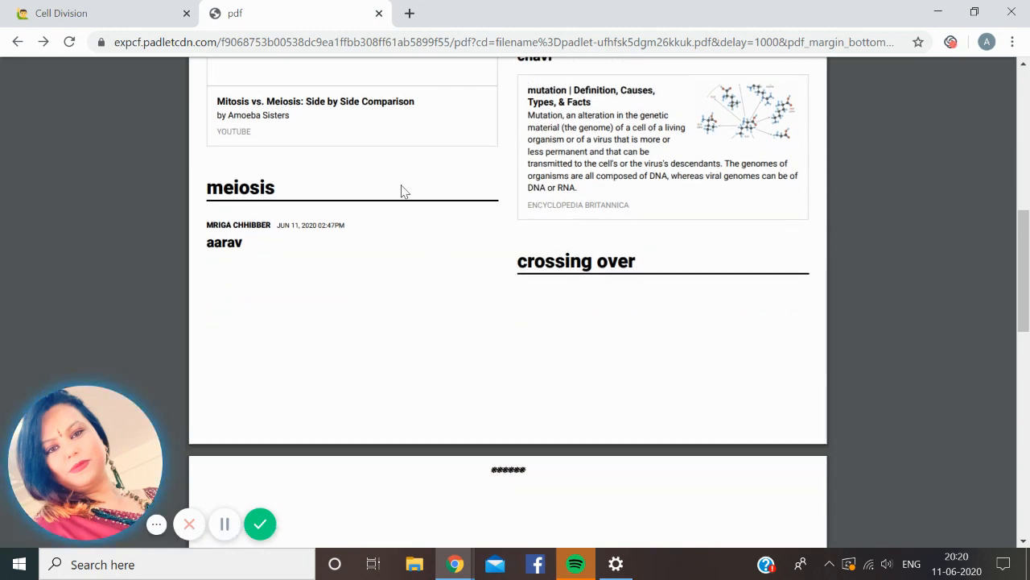
{"action": "scroll", "coordinate": [379, 175], "scroll_direction": "up", "scroll_amount": 3}
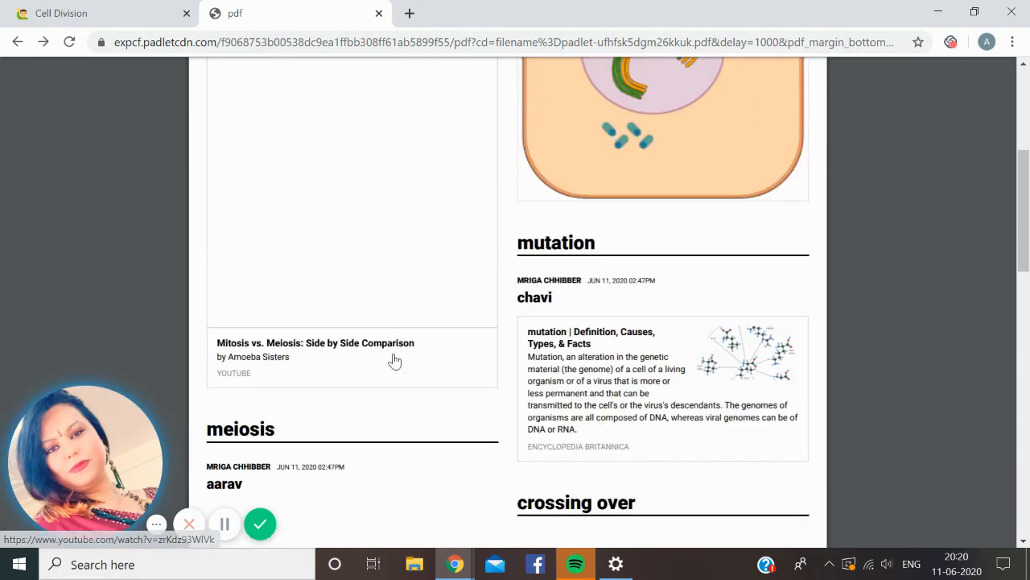
{"action": "left_click", "coordinate": [393, 360]}
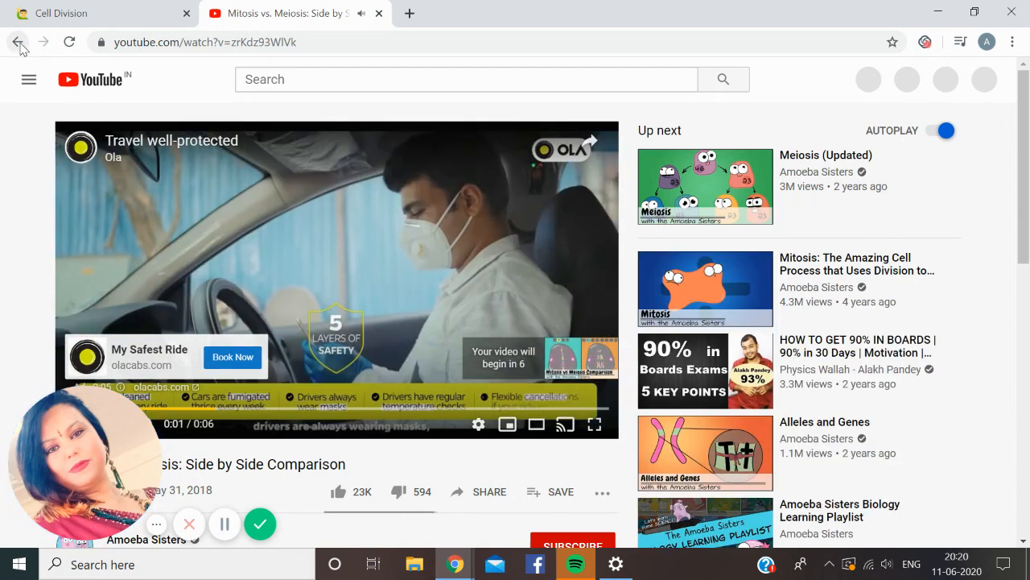
{"action": "left_click", "coordinate": [18, 41]}
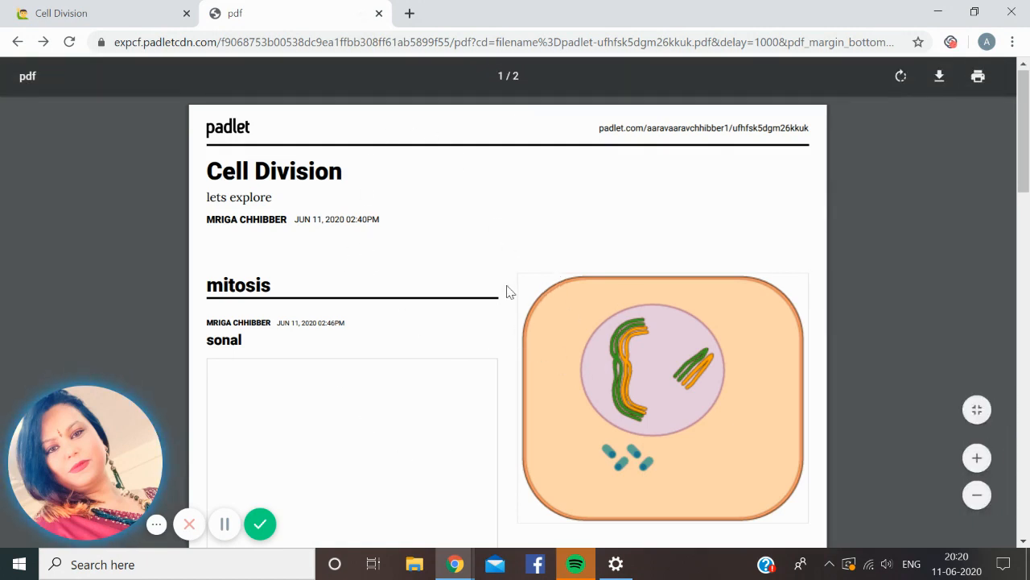
Download the exported PDF to the Desktop folder under its suggested file name and close the PDF to return to the padlet.
{"action": "scroll", "coordinate": [508, 294], "scroll_direction": "down", "scroll_amount": 9}
{"action": "scroll", "coordinate": [512, 296], "scroll_direction": "up", "scroll_amount": 8}
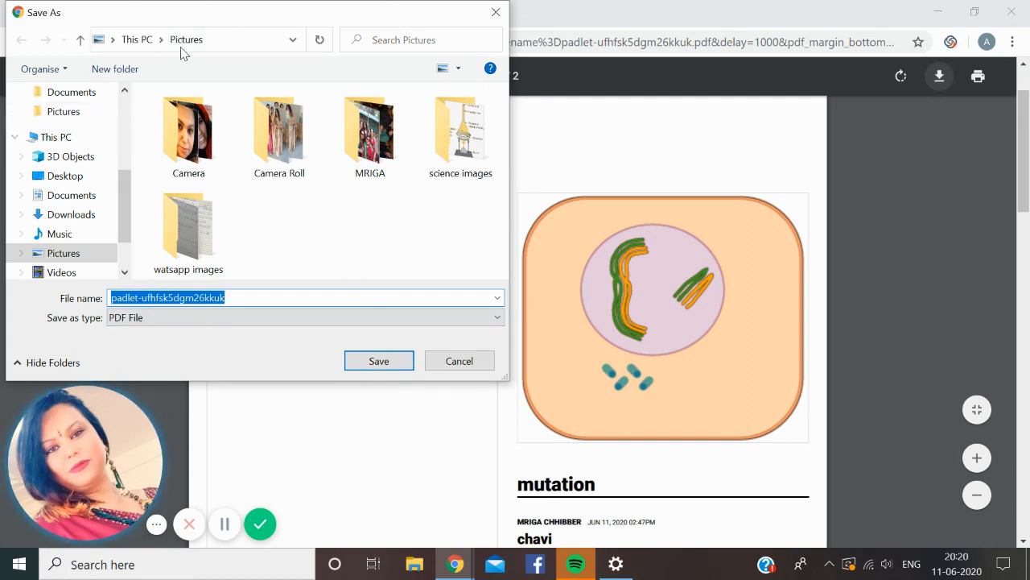
{"action": "scroll", "coordinate": [78, 135], "scroll_direction": "up", "scroll_amount": 2}
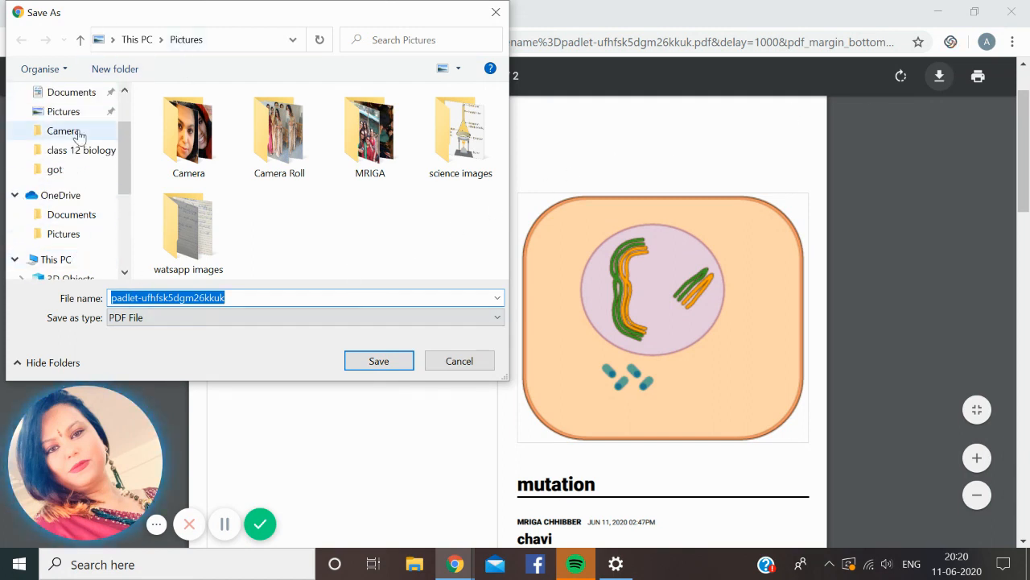
{"action": "scroll", "coordinate": [78, 135], "scroll_direction": "up", "scroll_amount": 2}
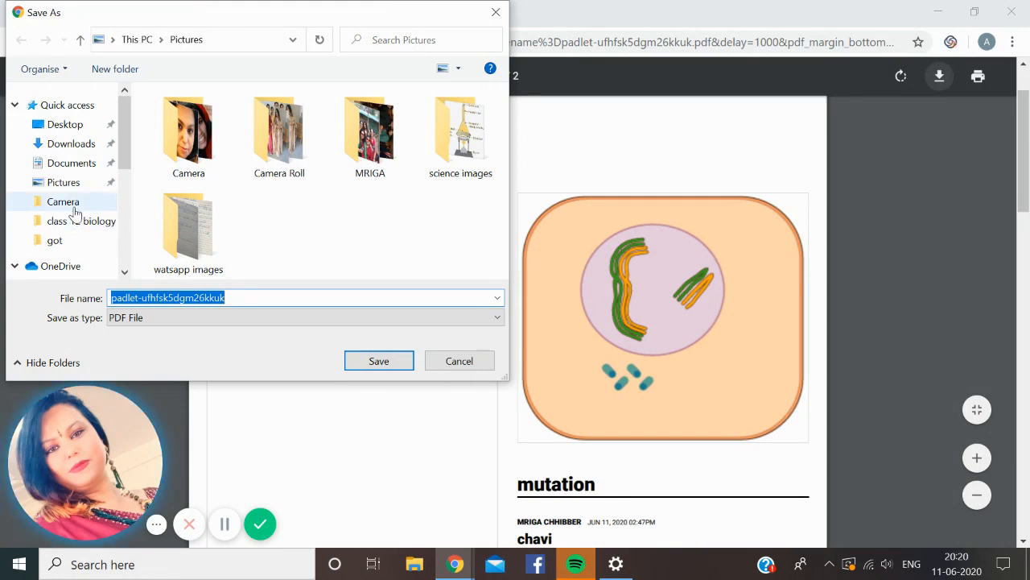
{"action": "left_click", "coordinate": [80, 128]}
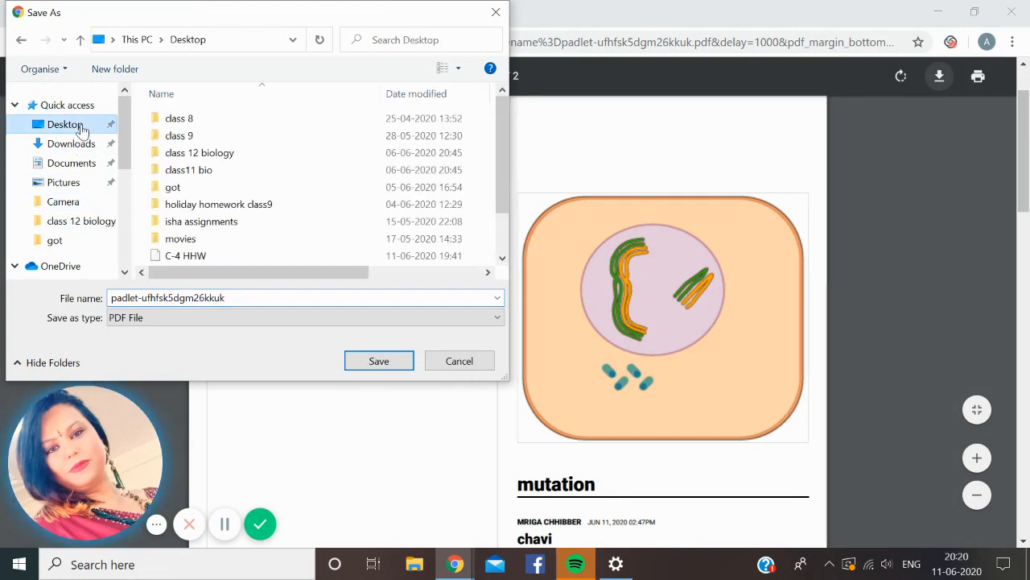
{"action": "left_click", "coordinate": [387, 361]}
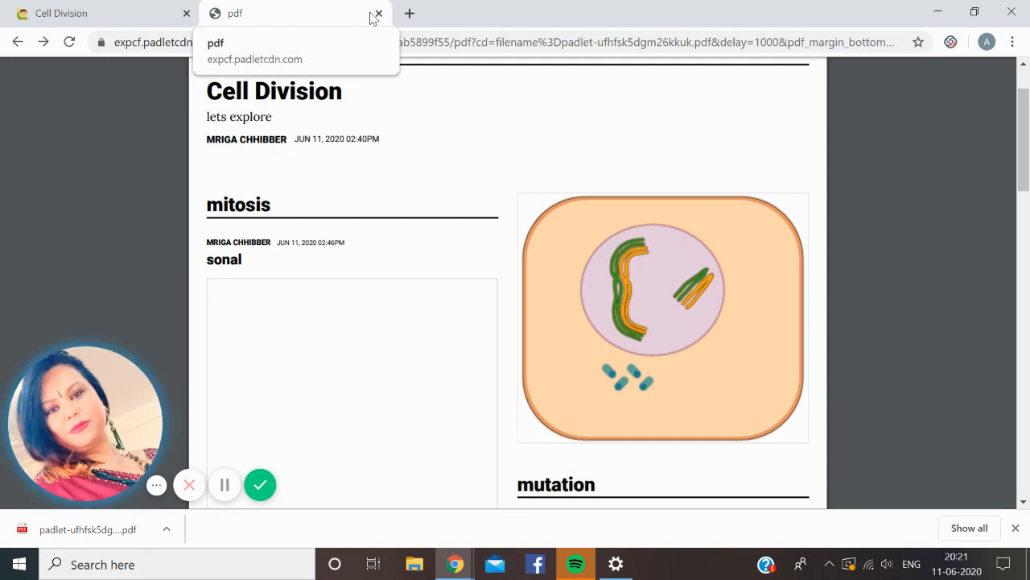
{"action": "left_click", "coordinate": [379, 14]}
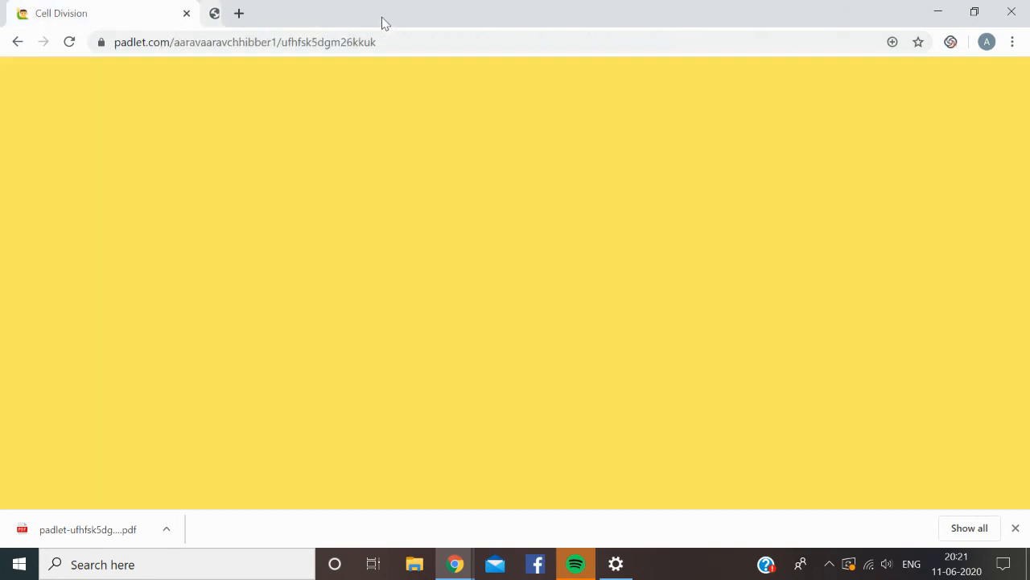